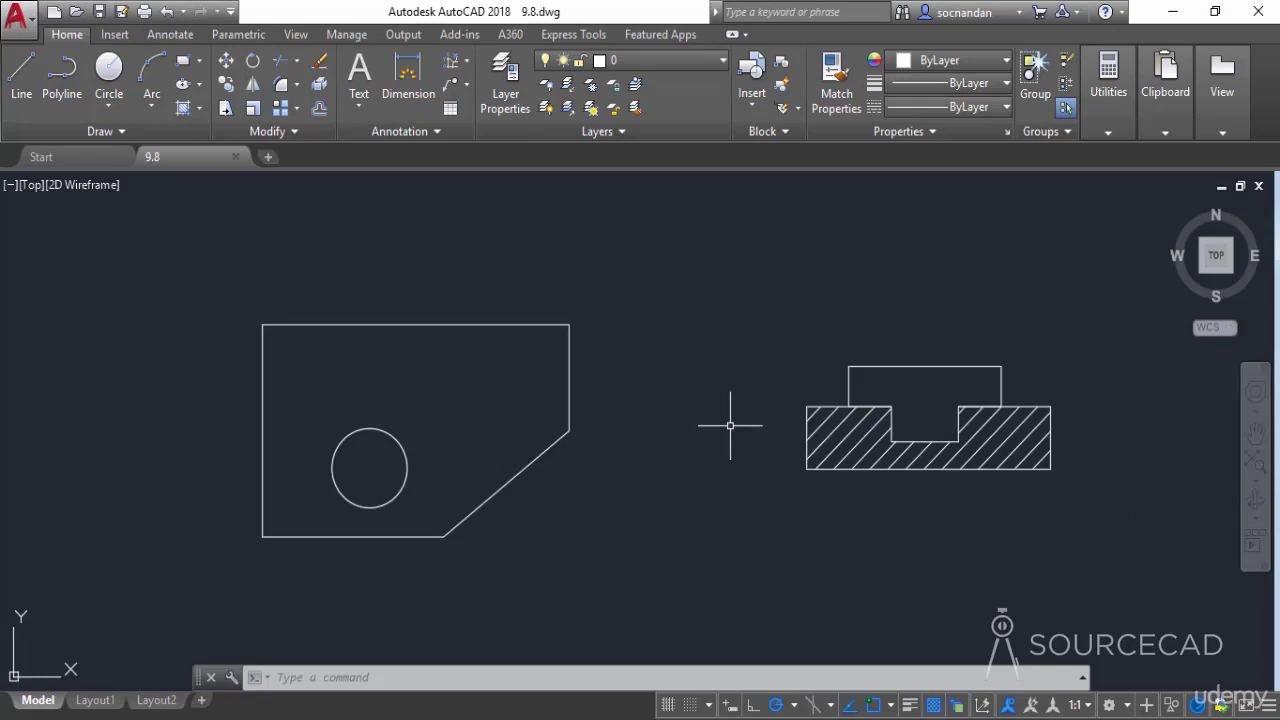
- Dimension the plate's top edge corner to corner with a 76,11 linear dimension placed above it
left_click(172, 35)
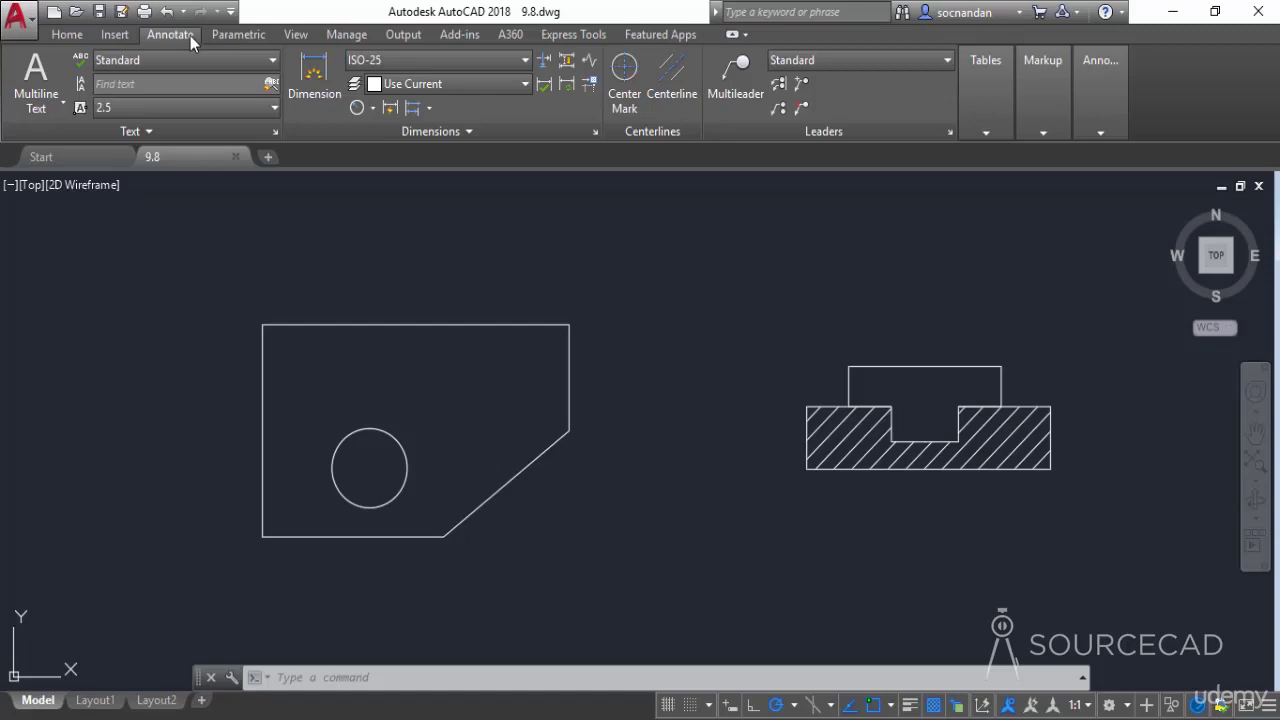
left_click(372, 109)
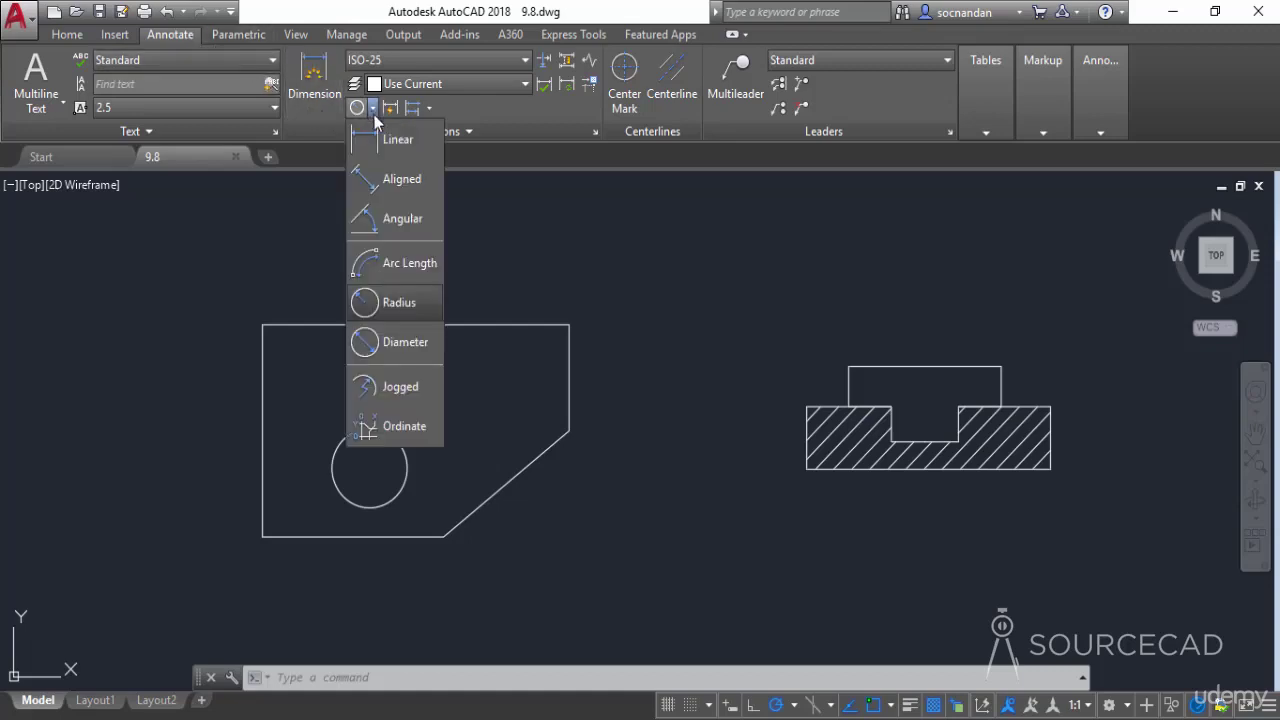
left_click(378, 134)
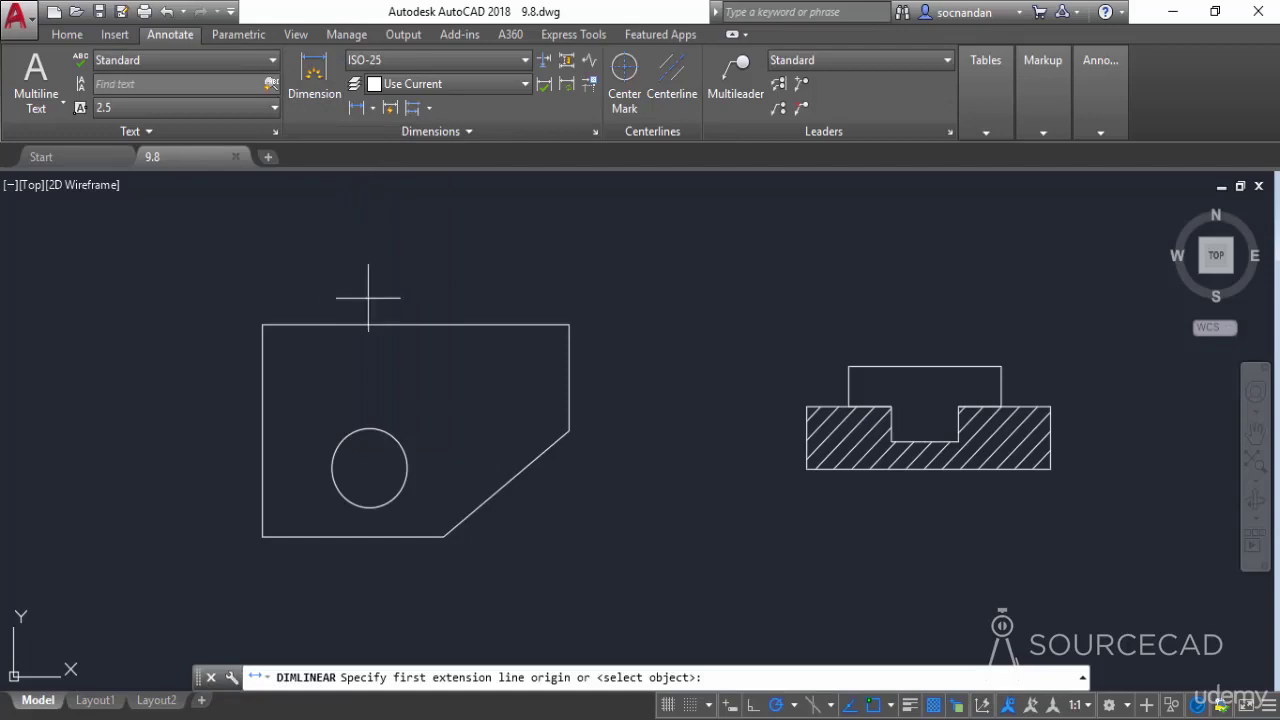
middle_click_drag(380, 290, 543, 312)
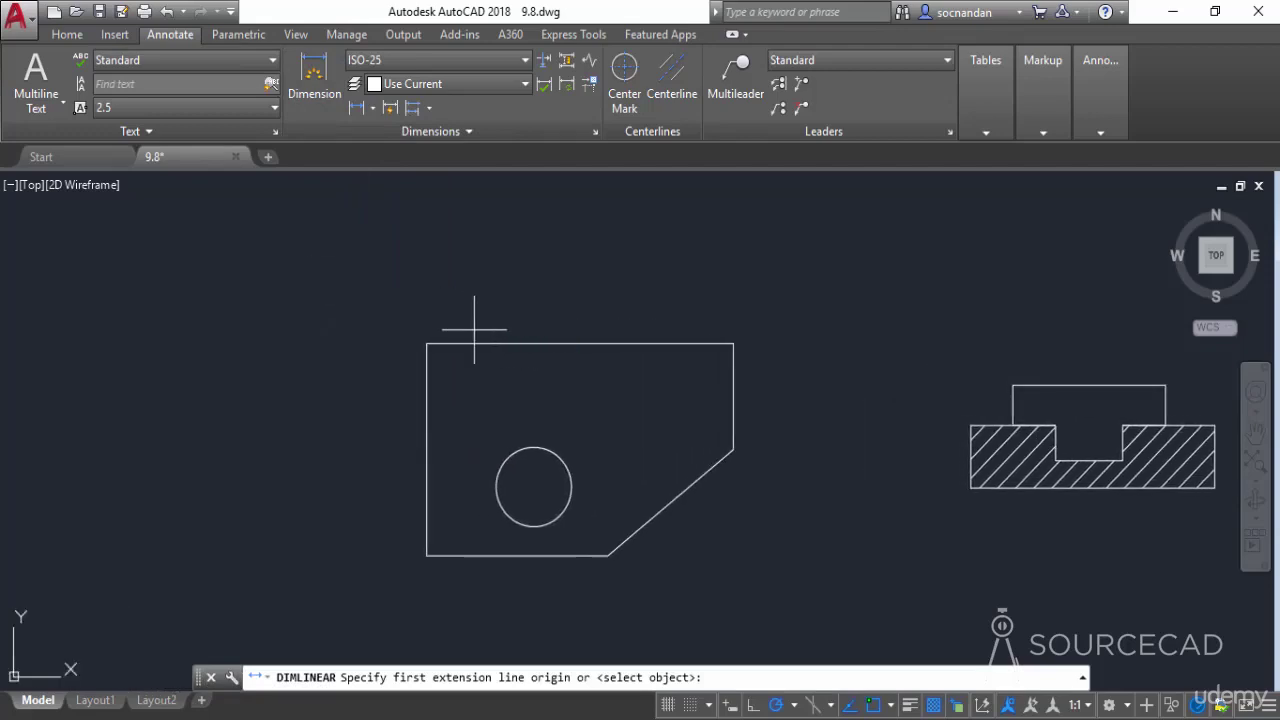
left_click(427, 343)
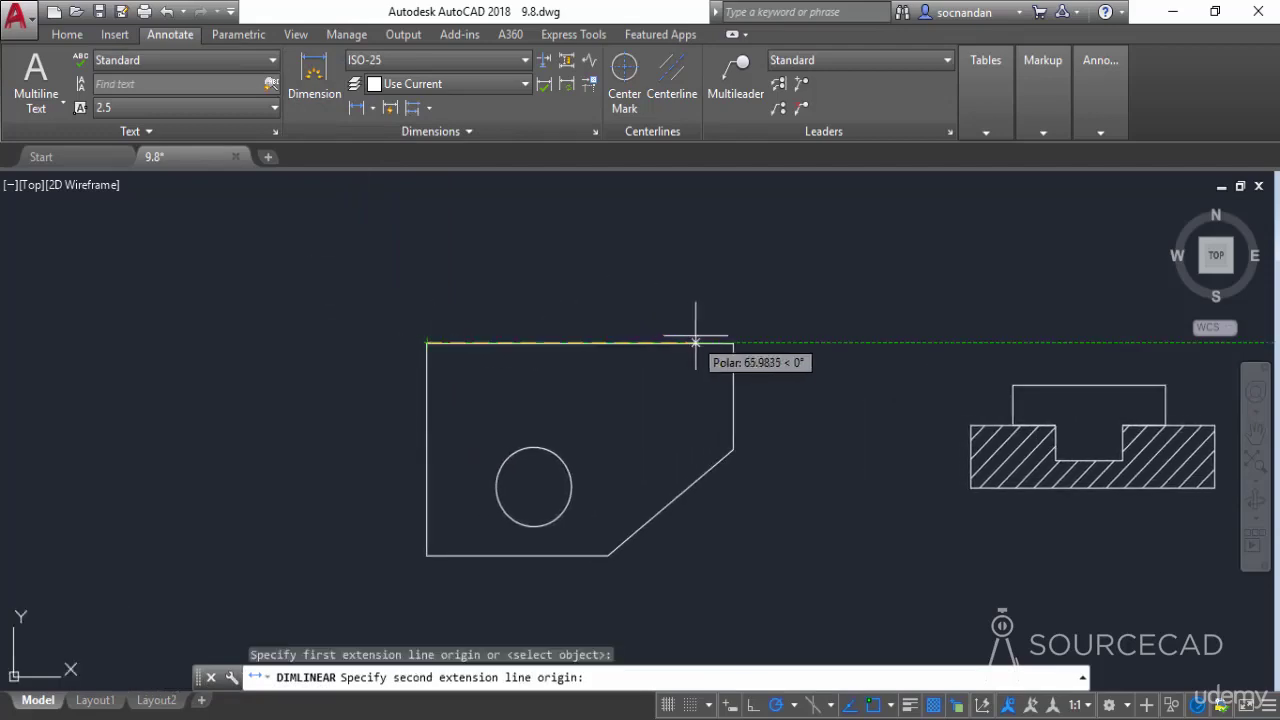
left_click(733, 343)
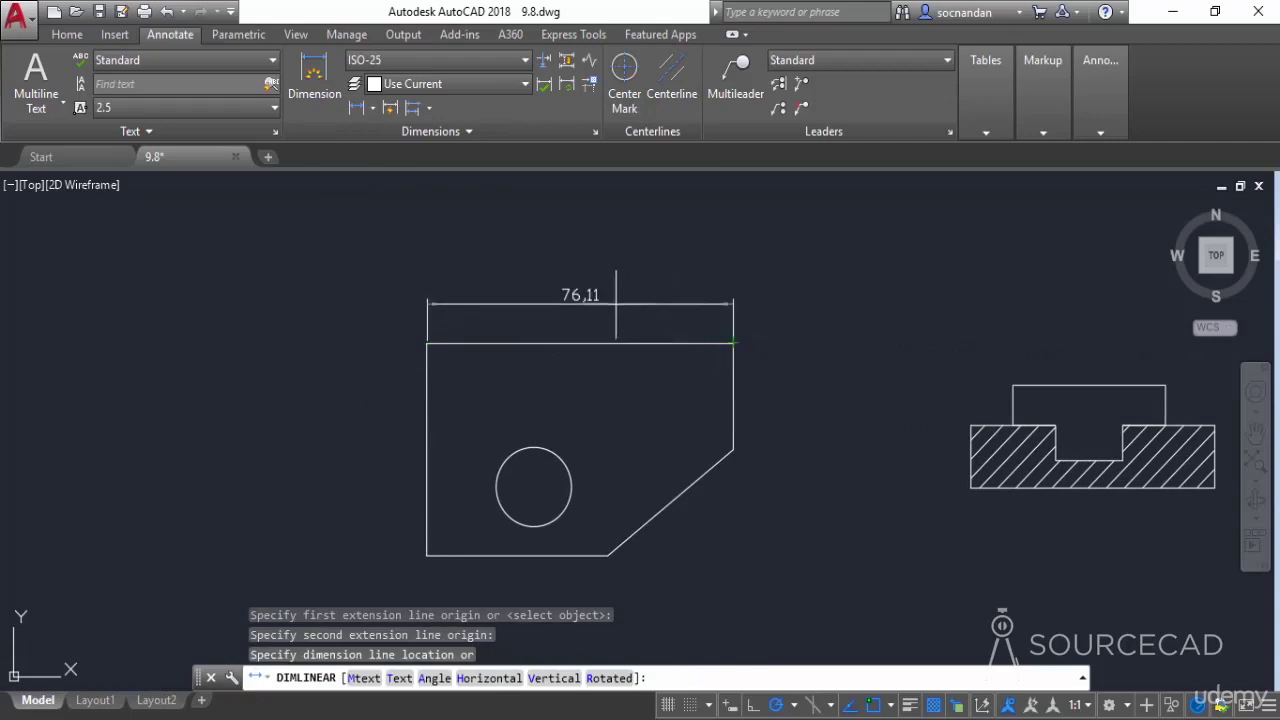
left_click(644, 304)
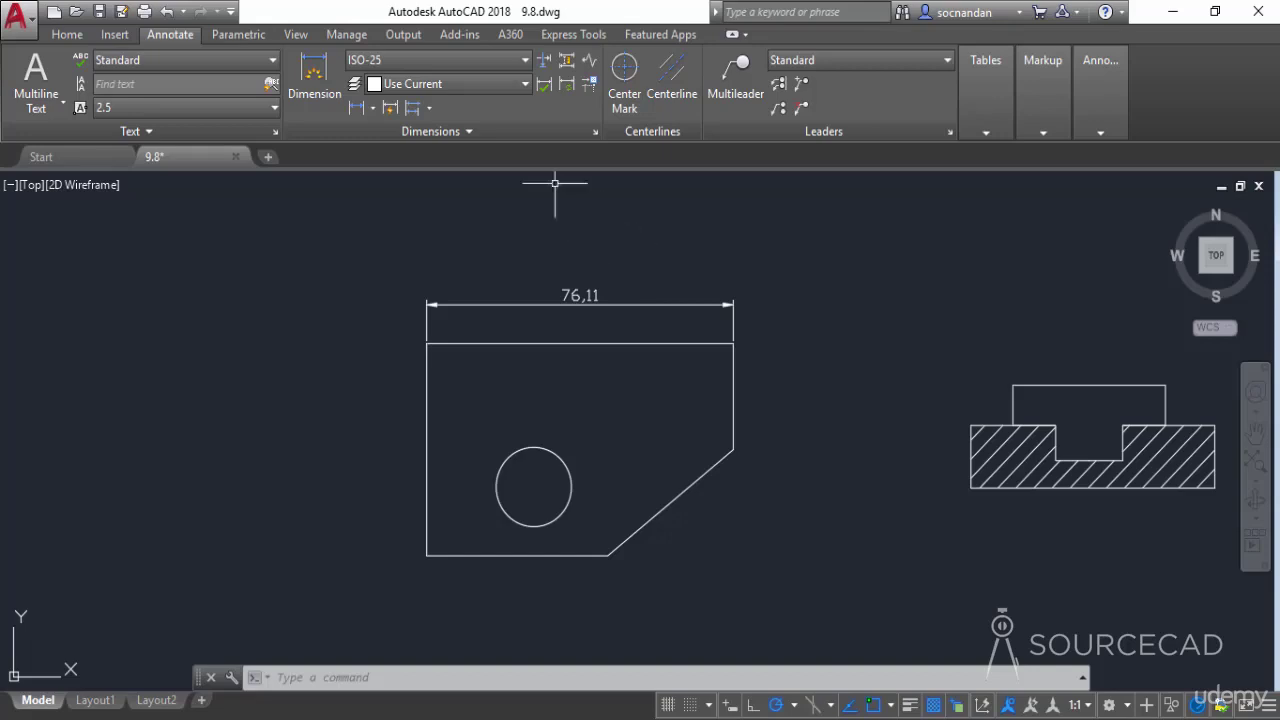
- Start the Tolerance command from the expanded Dimensions panel to get a blank frame dialog
left_click(491, 133)
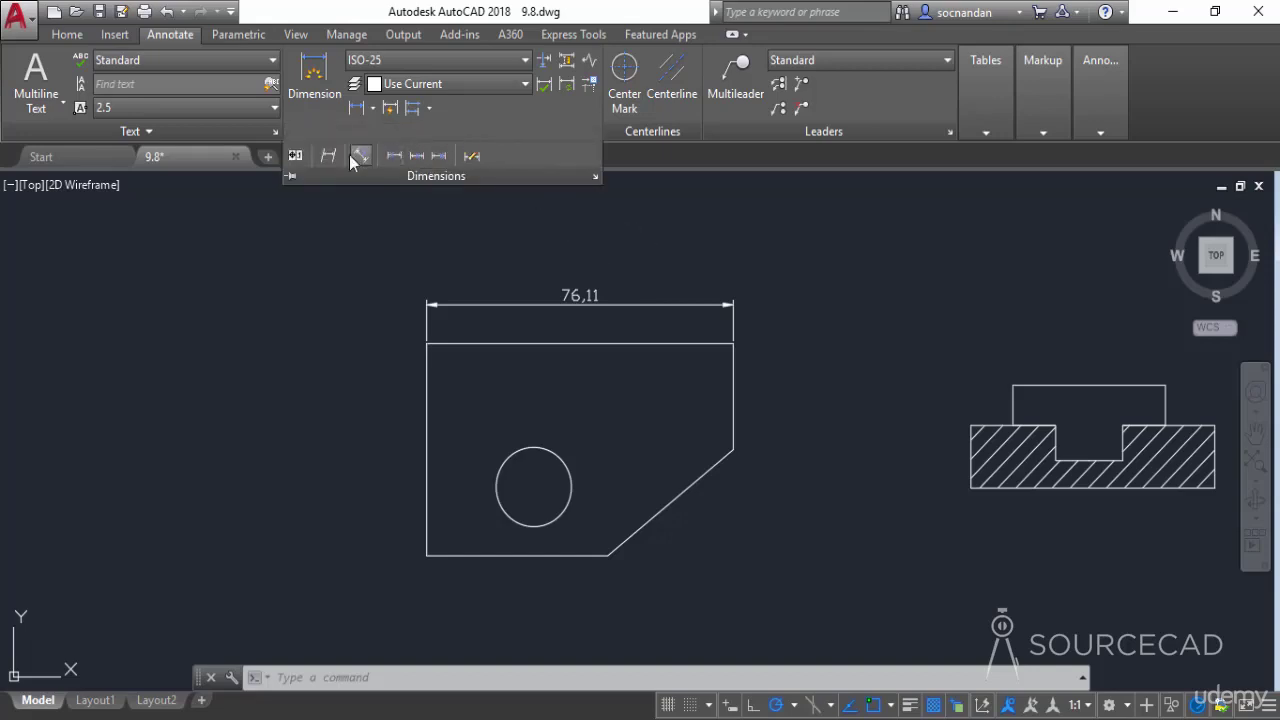
left_click(295, 156)
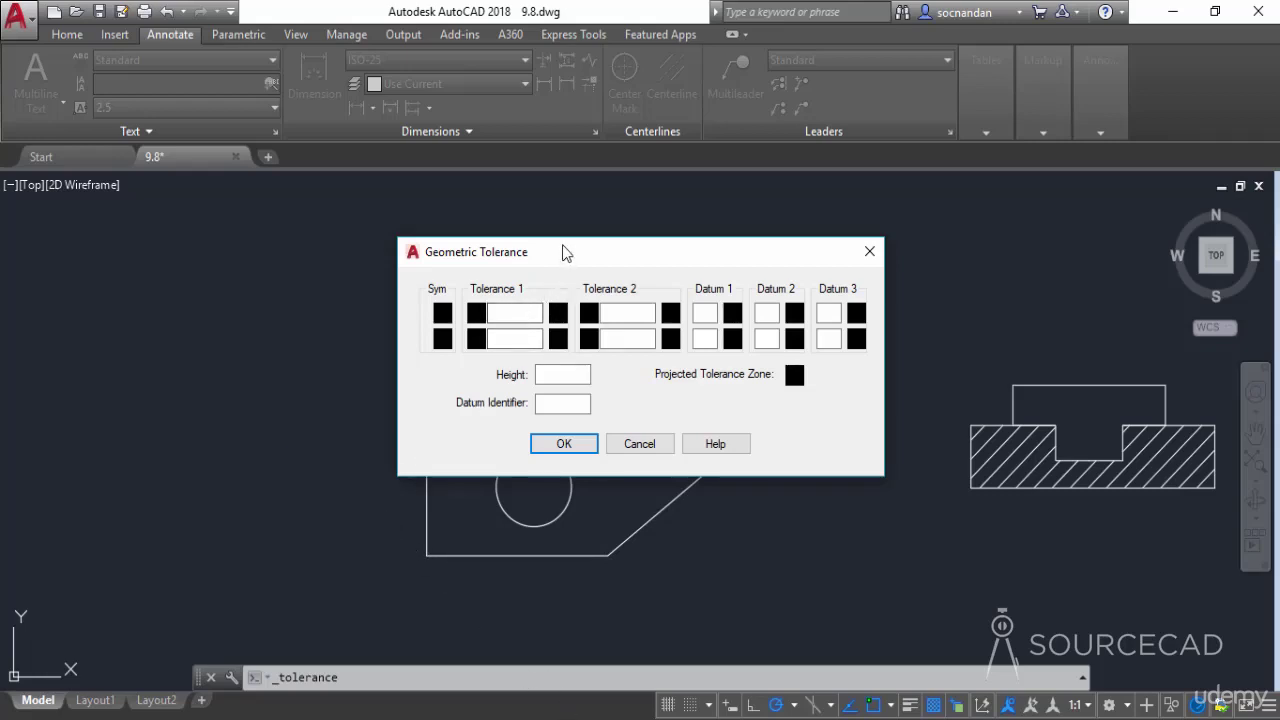
- Fill the first row with the position symbol, diameter 0.02 and maximum material condition M
left_click_drag(560, 251, 543, 258)
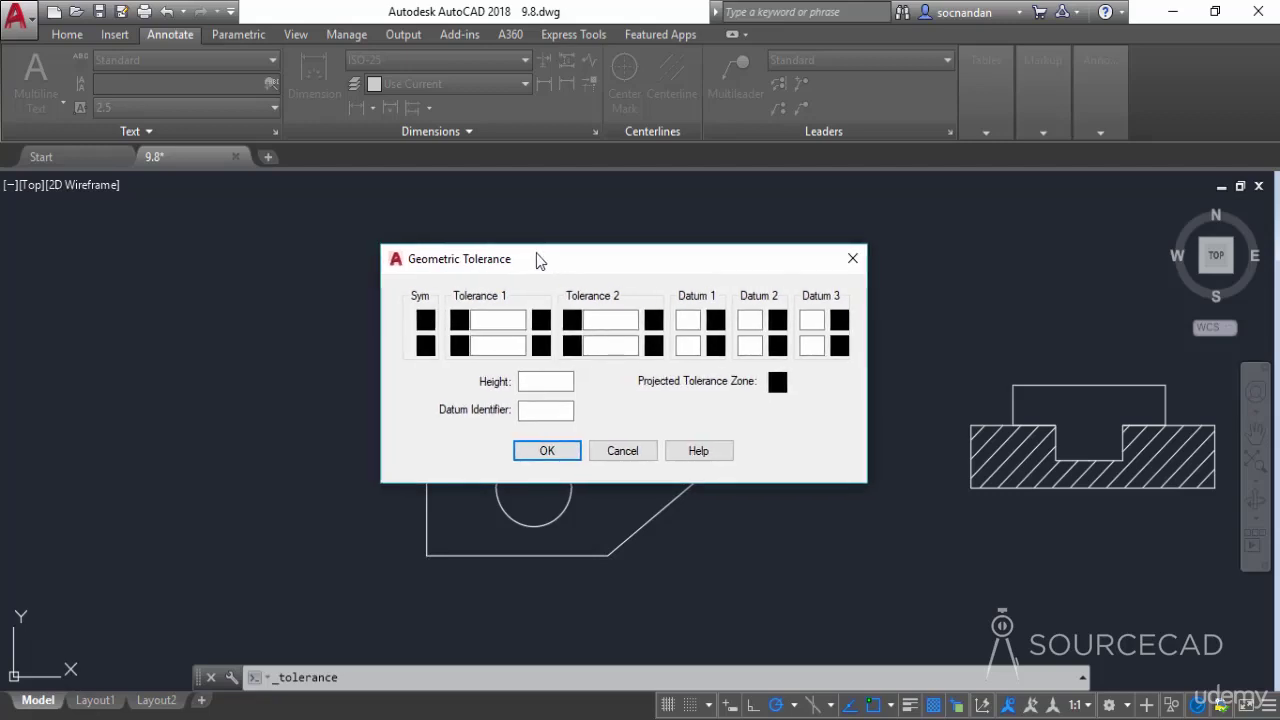
left_click(426, 322)
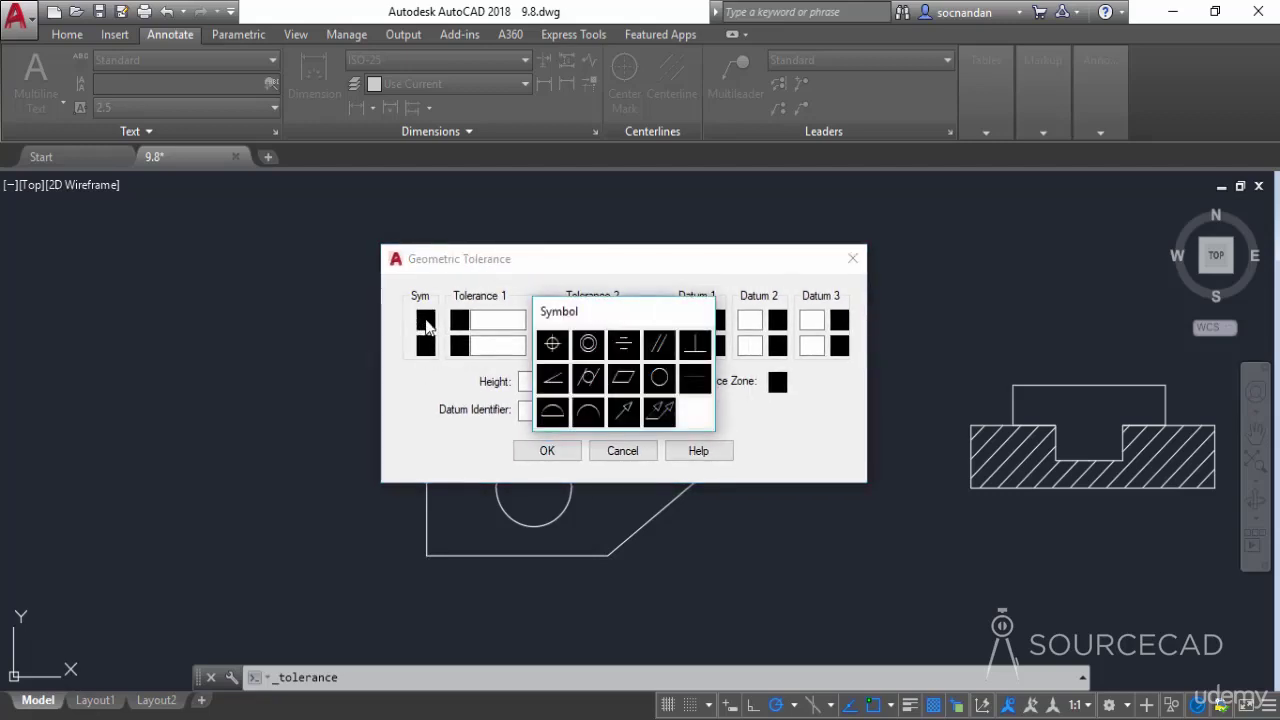
left_click(553, 345)
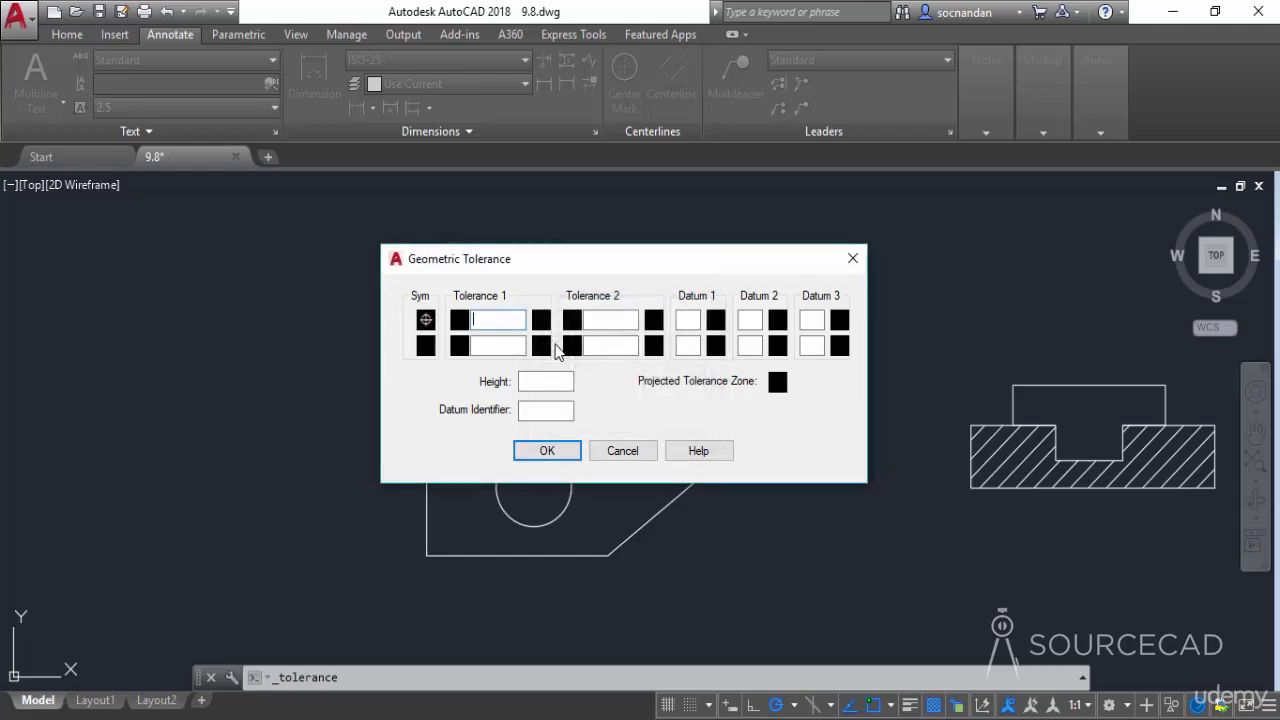
left_click(458, 322)
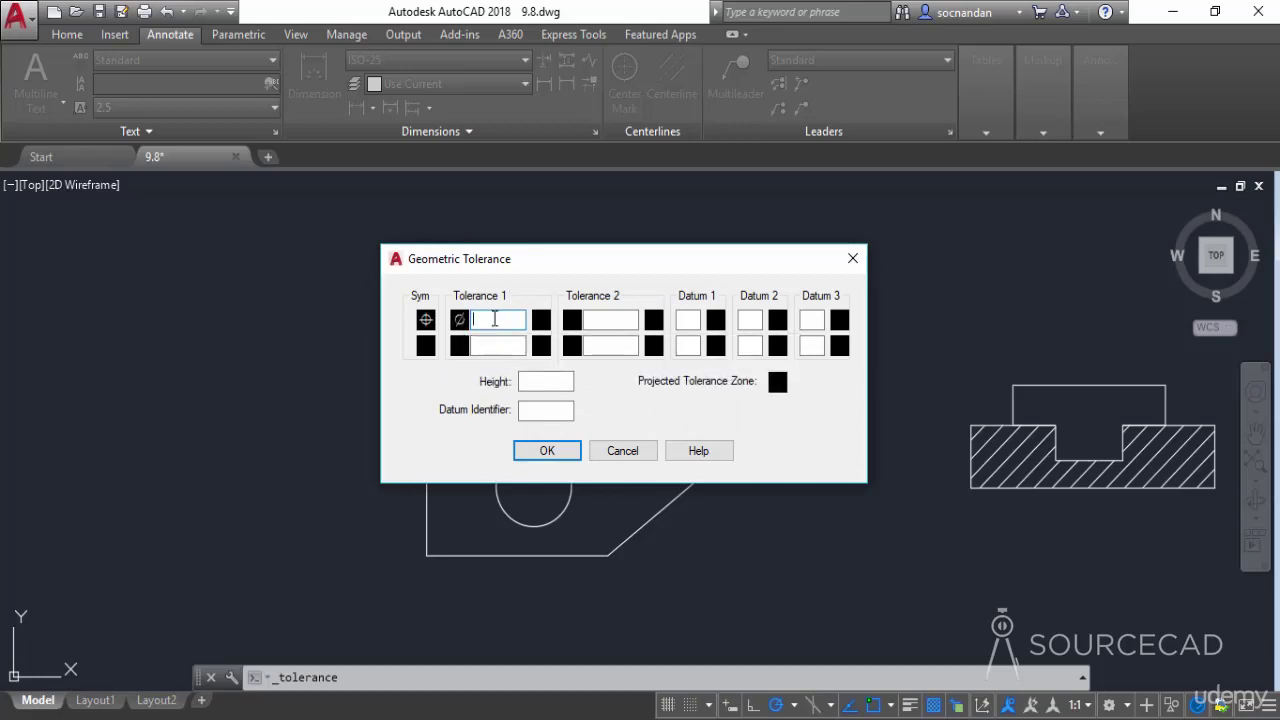
type("0.02")
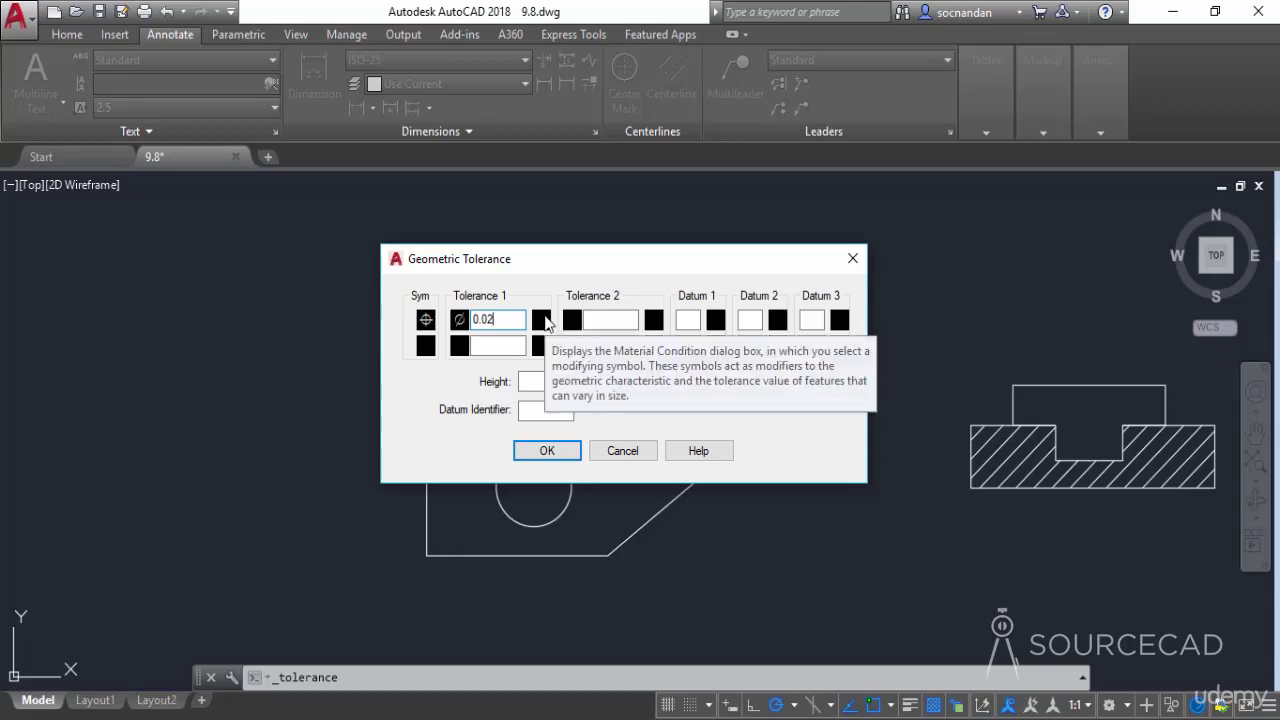
left_click(541, 320)
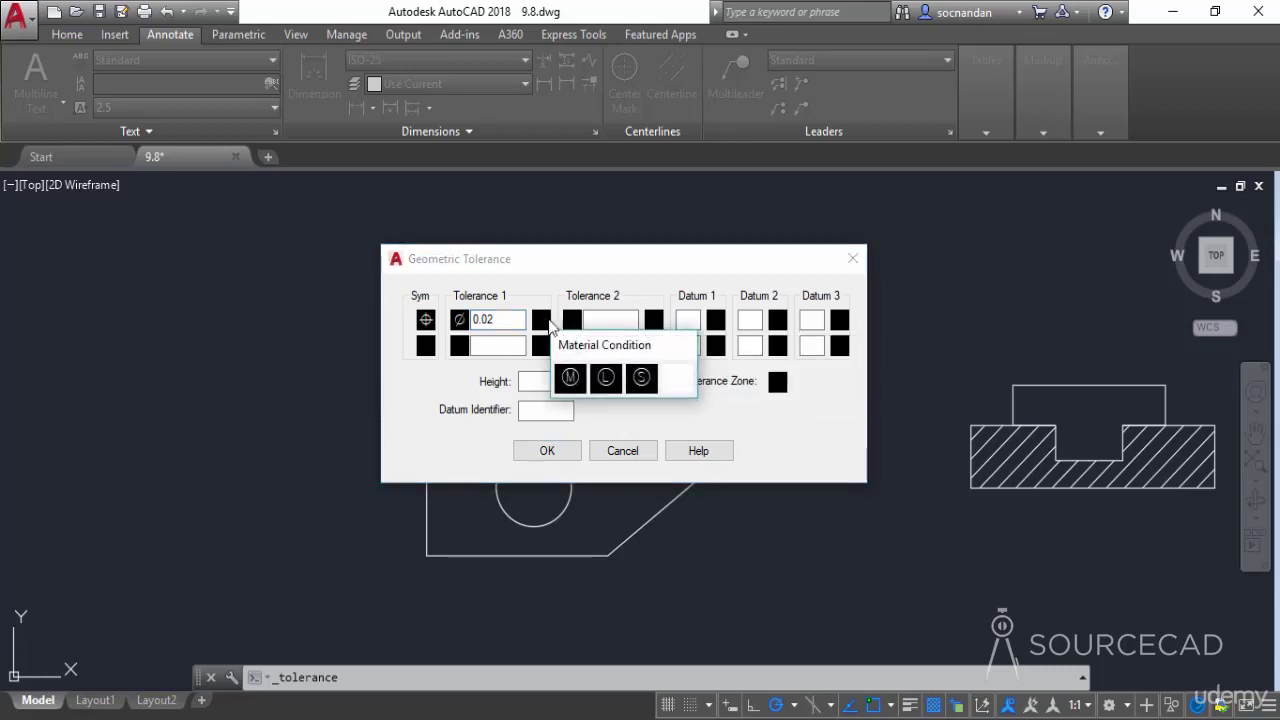
left_click(570, 378)
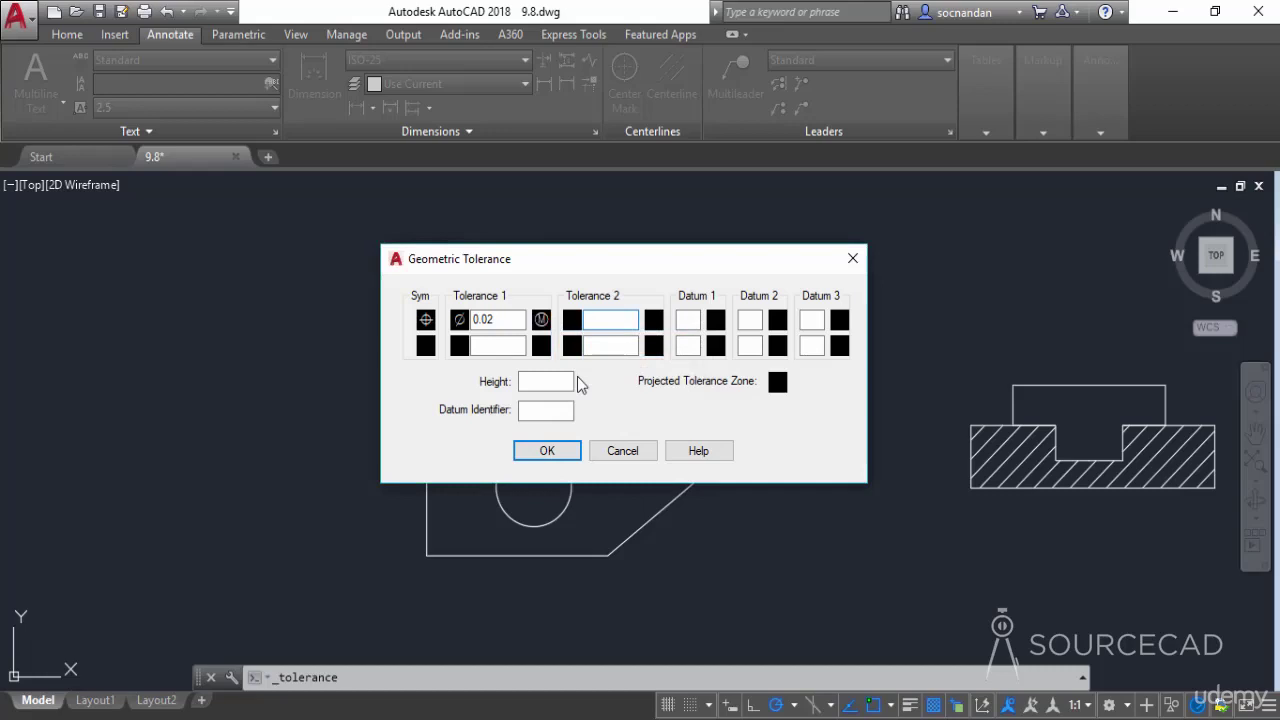
- Enter datum A as primary and datum B as secondary, then confirm the tolerance frame
left_click(686, 320)
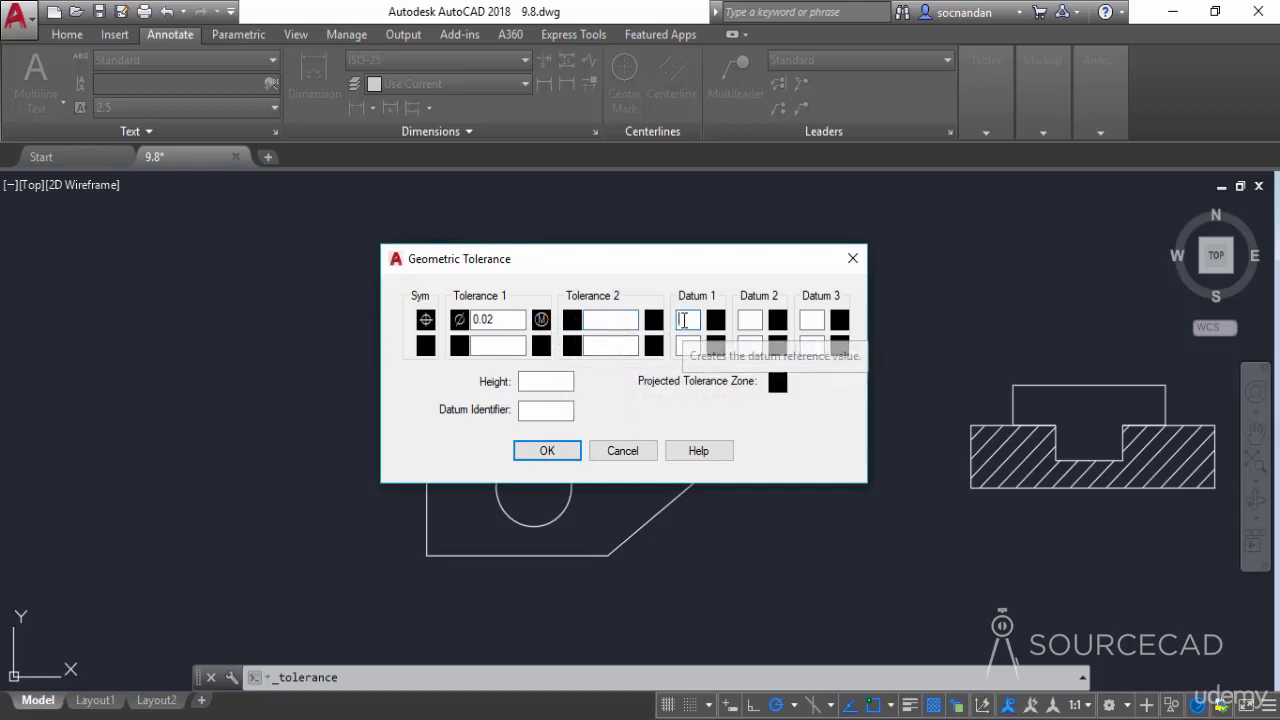
type("A")
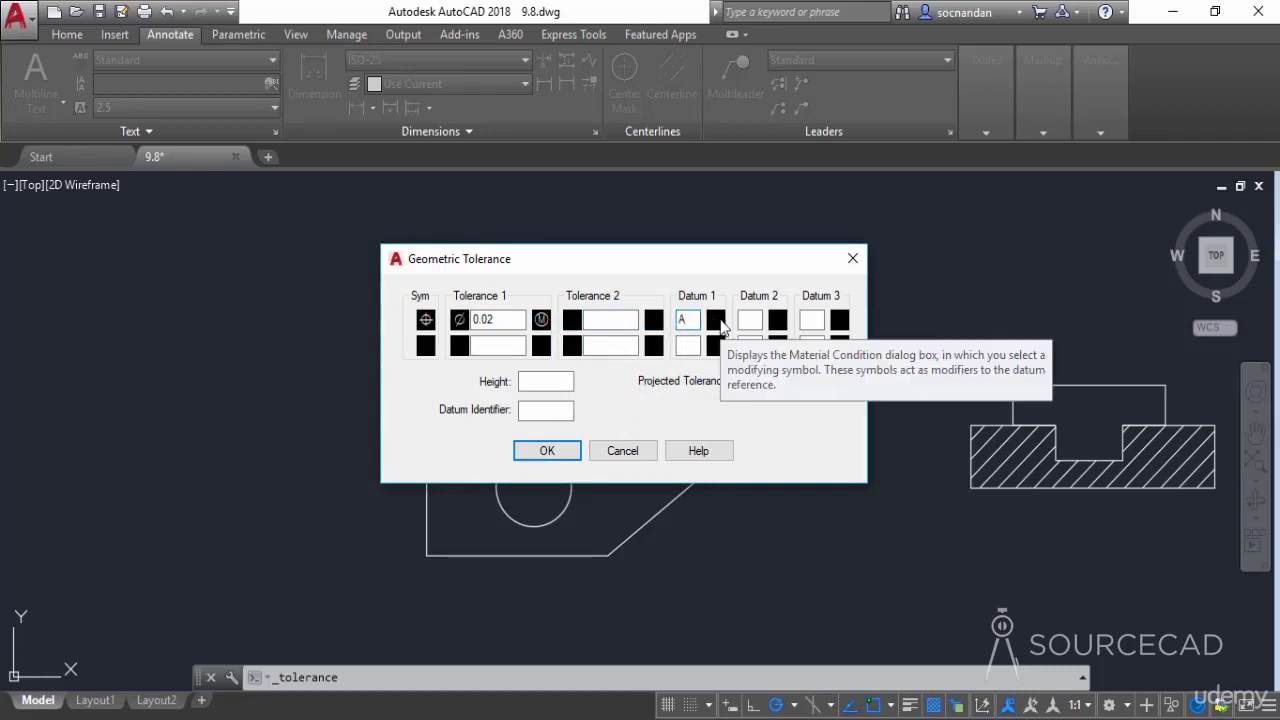
left_click(722, 327)
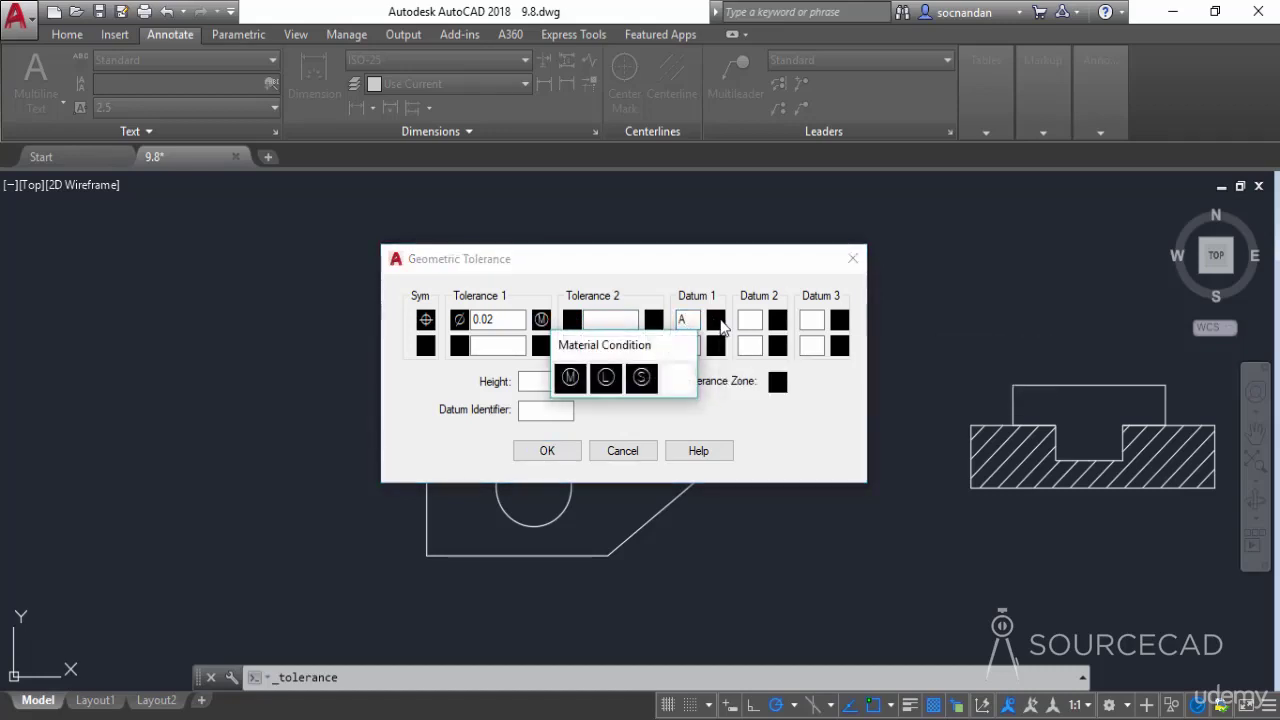
left_click(686, 386)
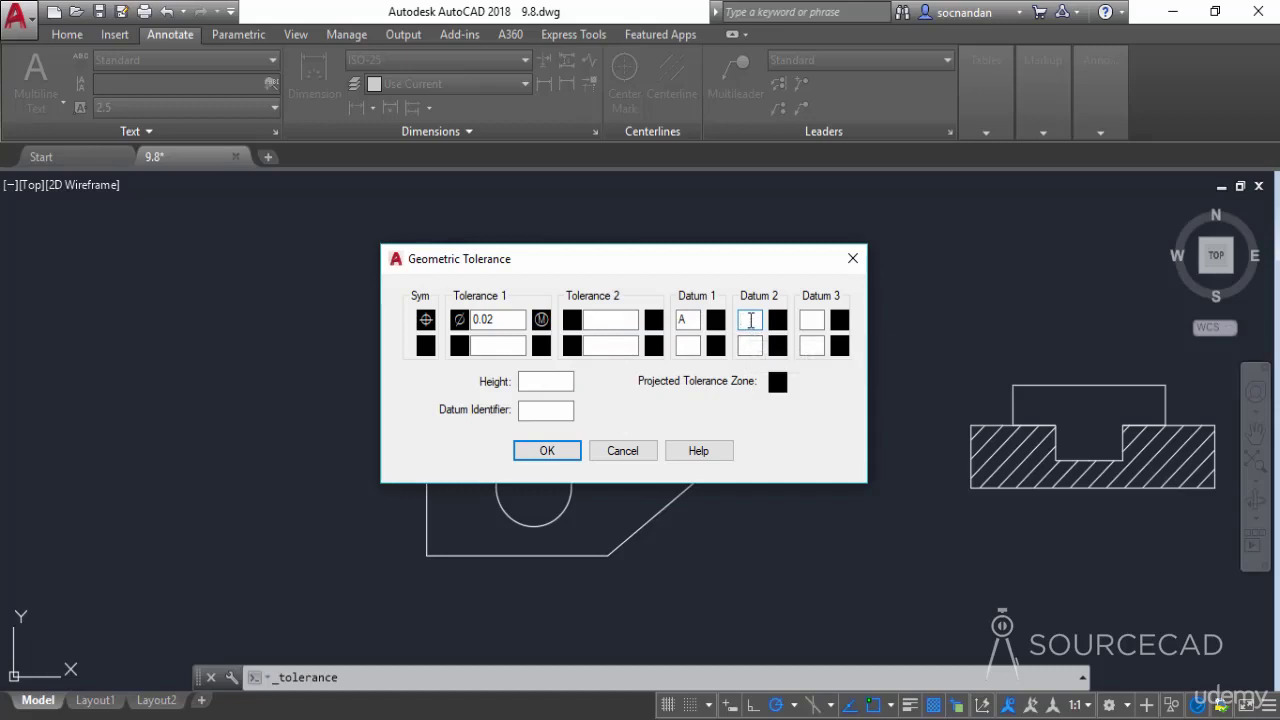
type("B")
left_click(560, 452)
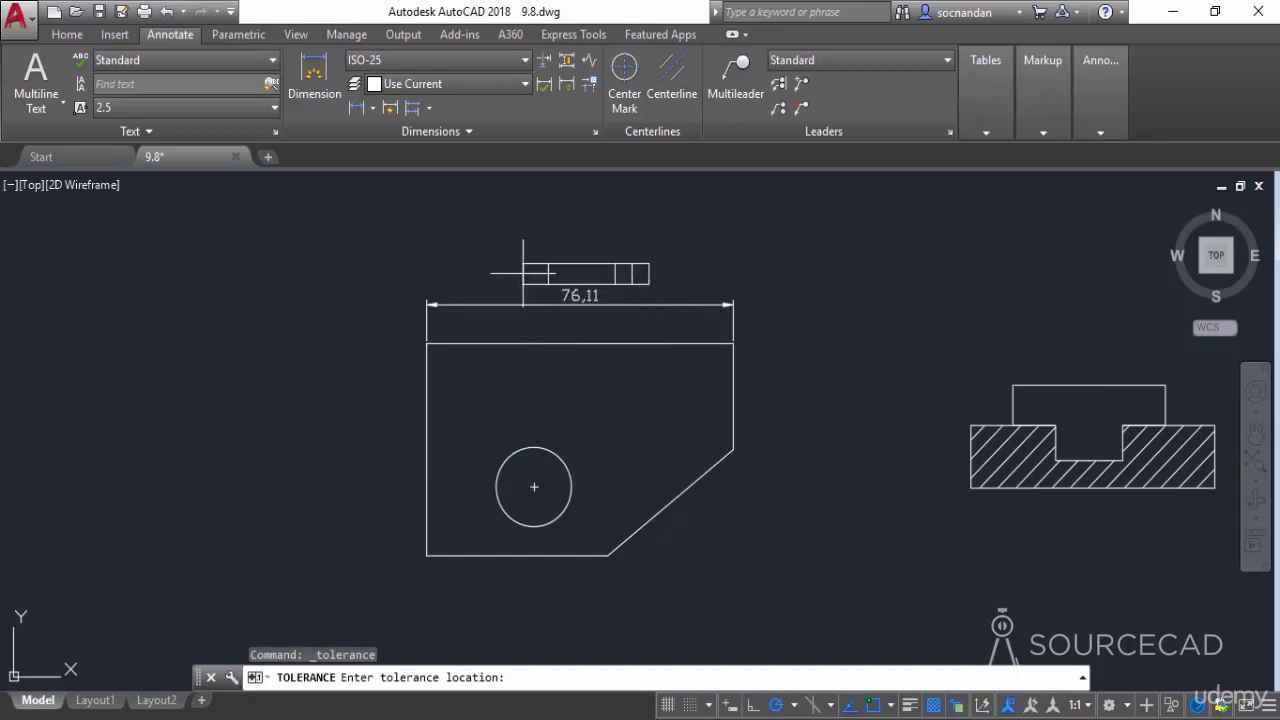
- Place the ⌀0.02 Ⓜ A B position frame just above the 76,11 dimension and zoom in on it
left_click(523, 274)
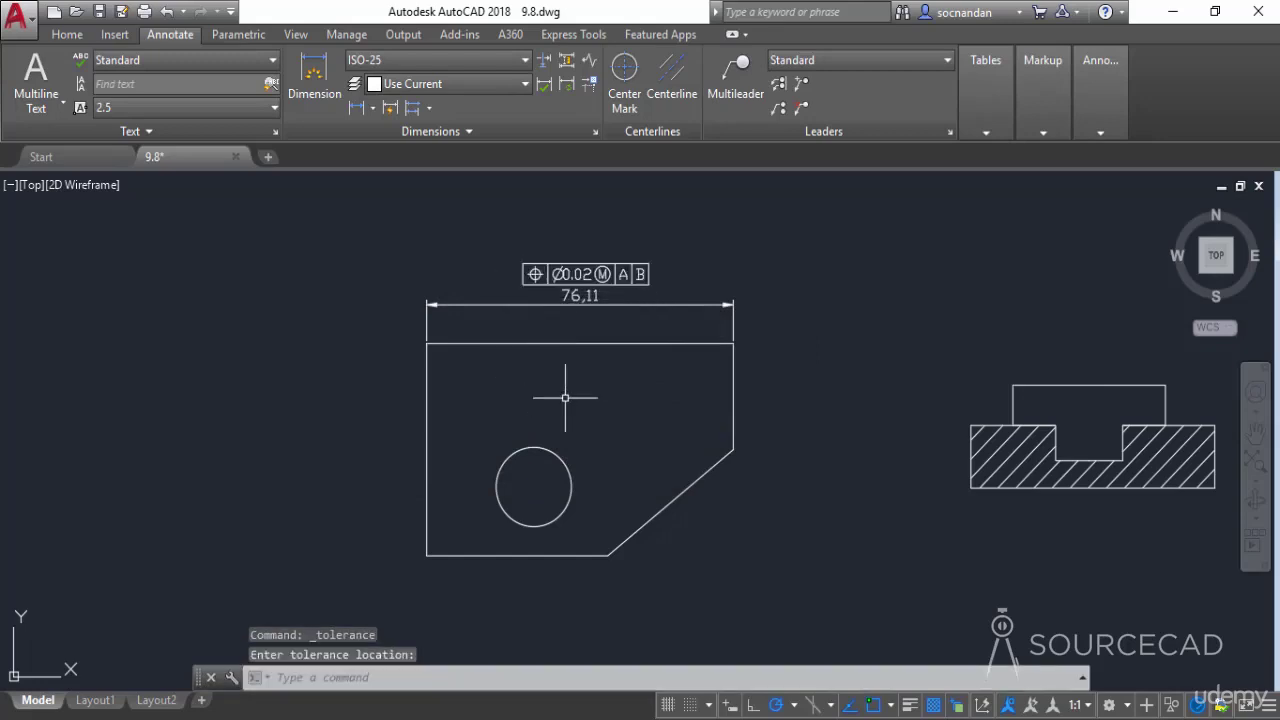
scroll(576, 310, "up", 2)
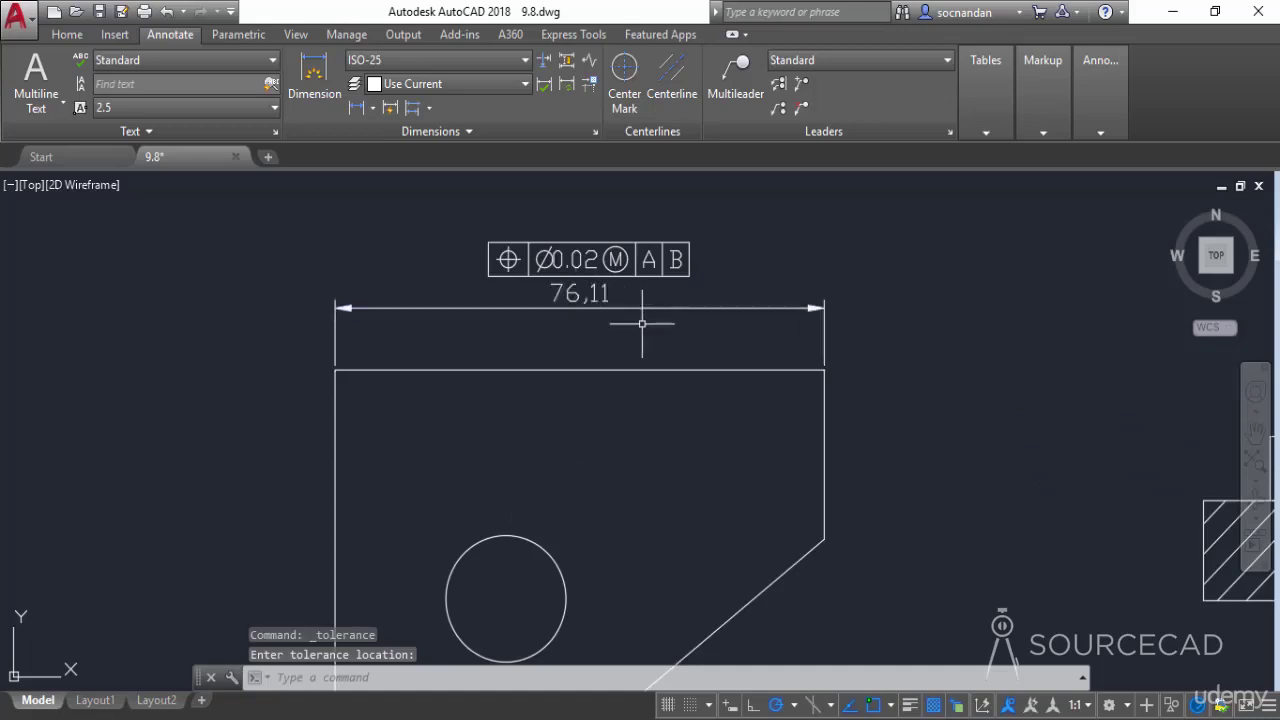
middle_click_drag(651, 323, 626, 371)
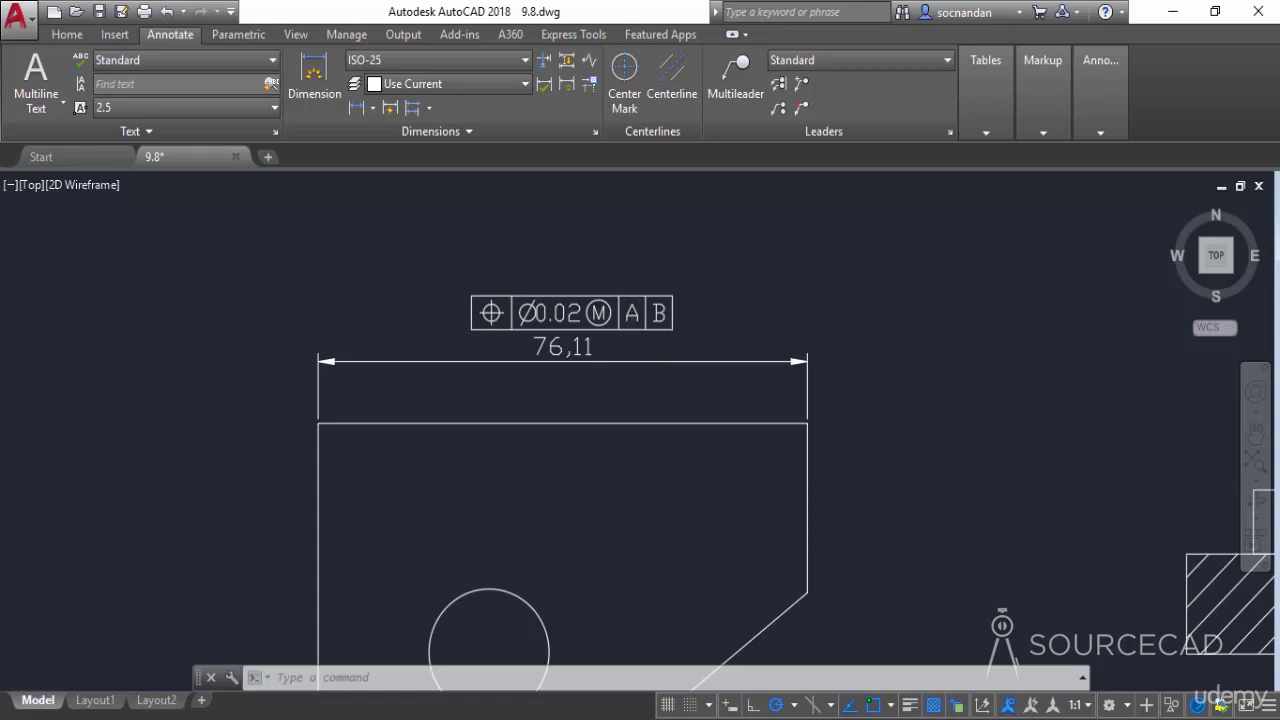
- Add a multileader labelled A pointing to the plate's left edge
scroll(633, 347, "down", 2)
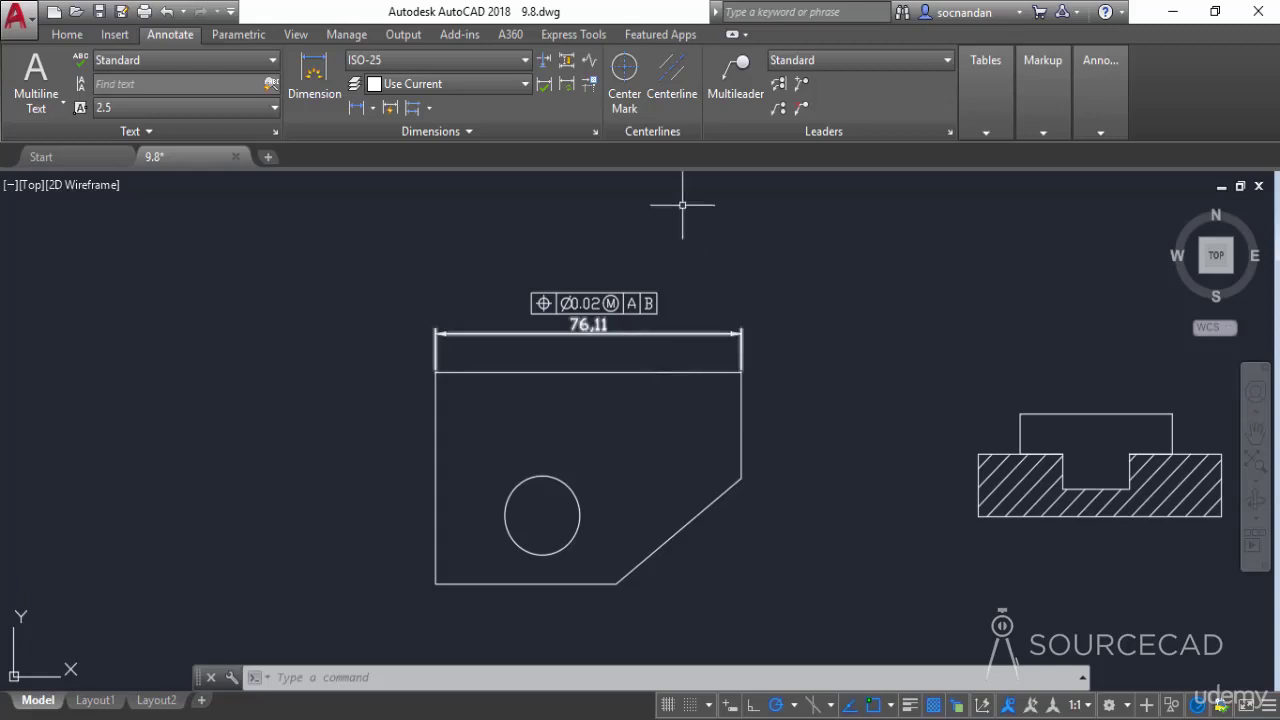
left_click(742, 92)
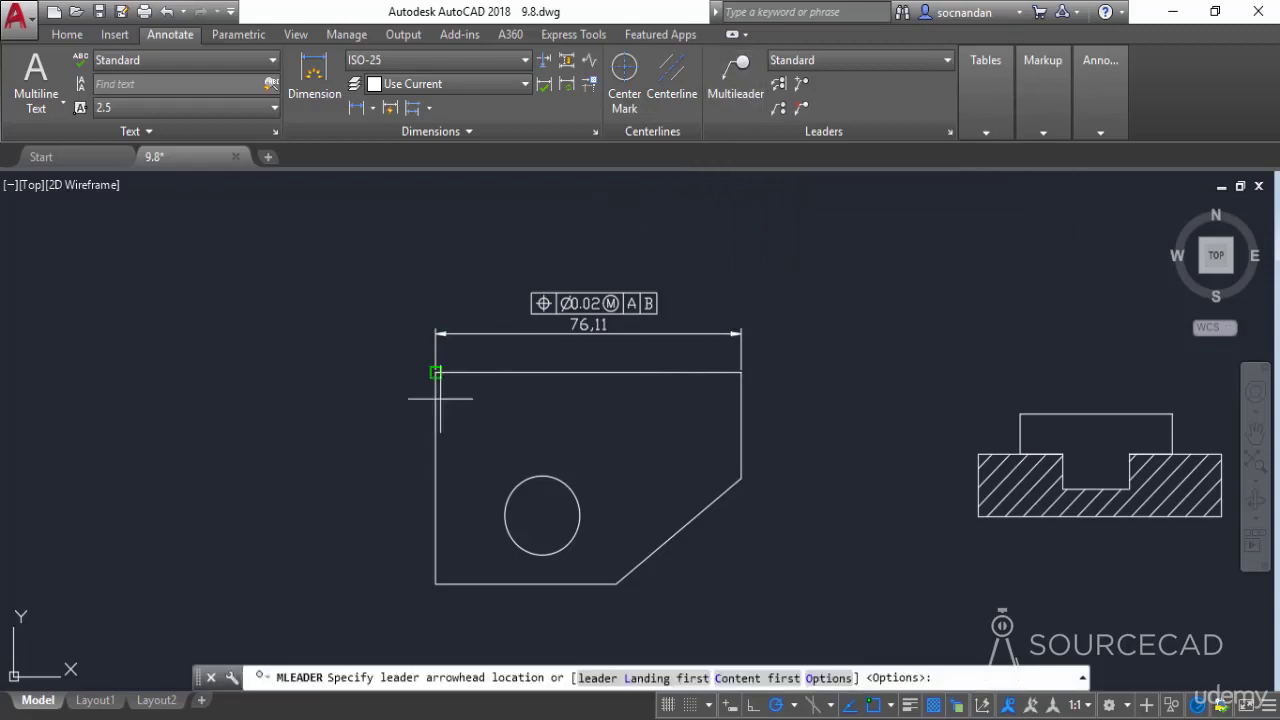
left_click(434, 478)
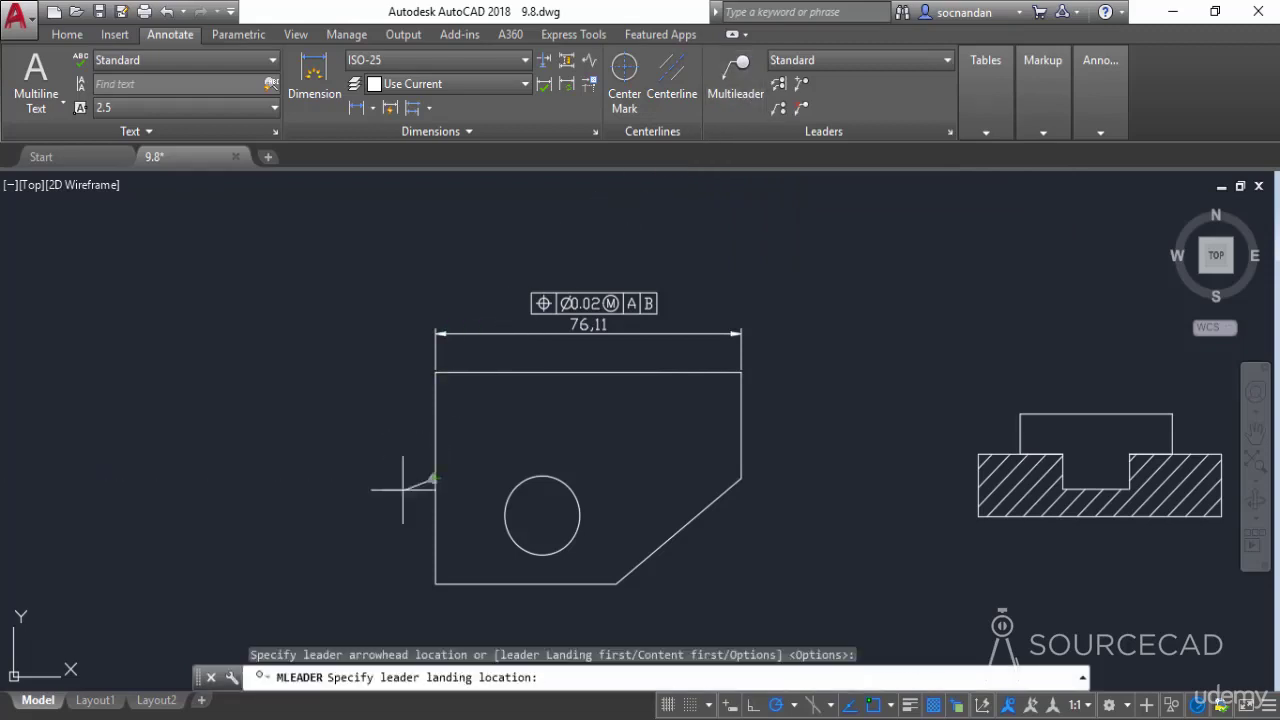
left_click(371, 478)
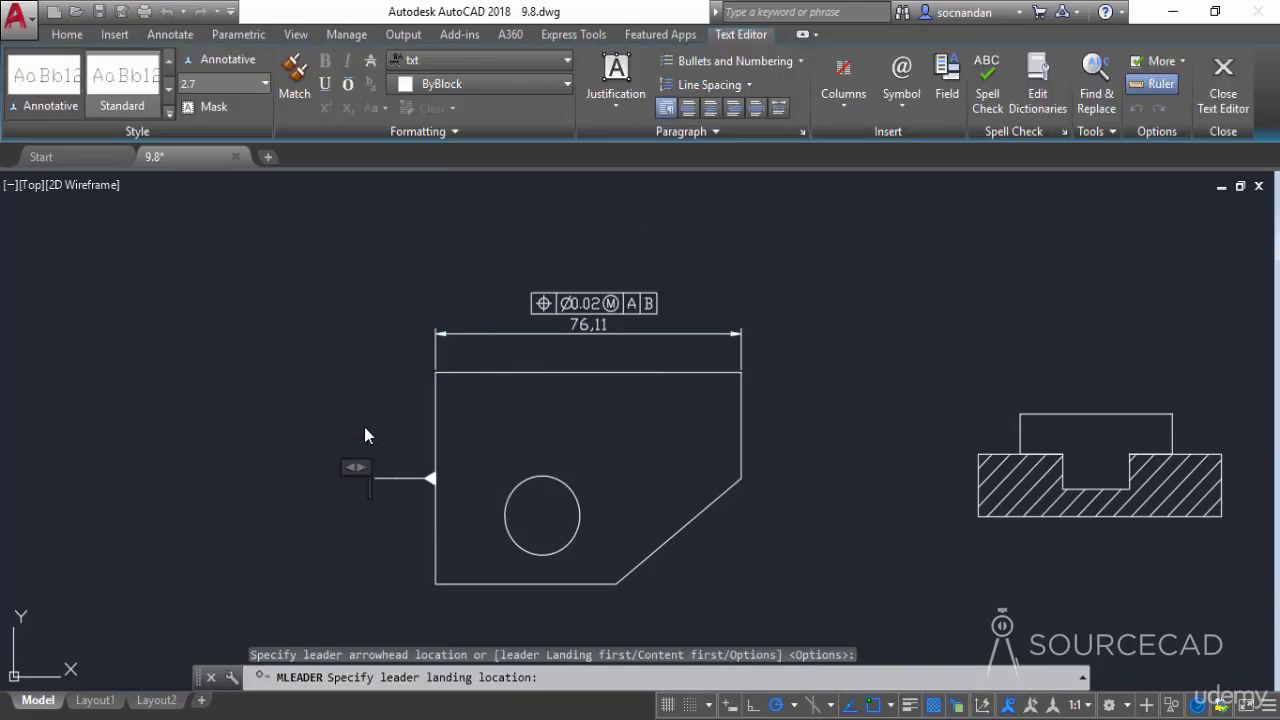
type("A")
left_click(375, 407)
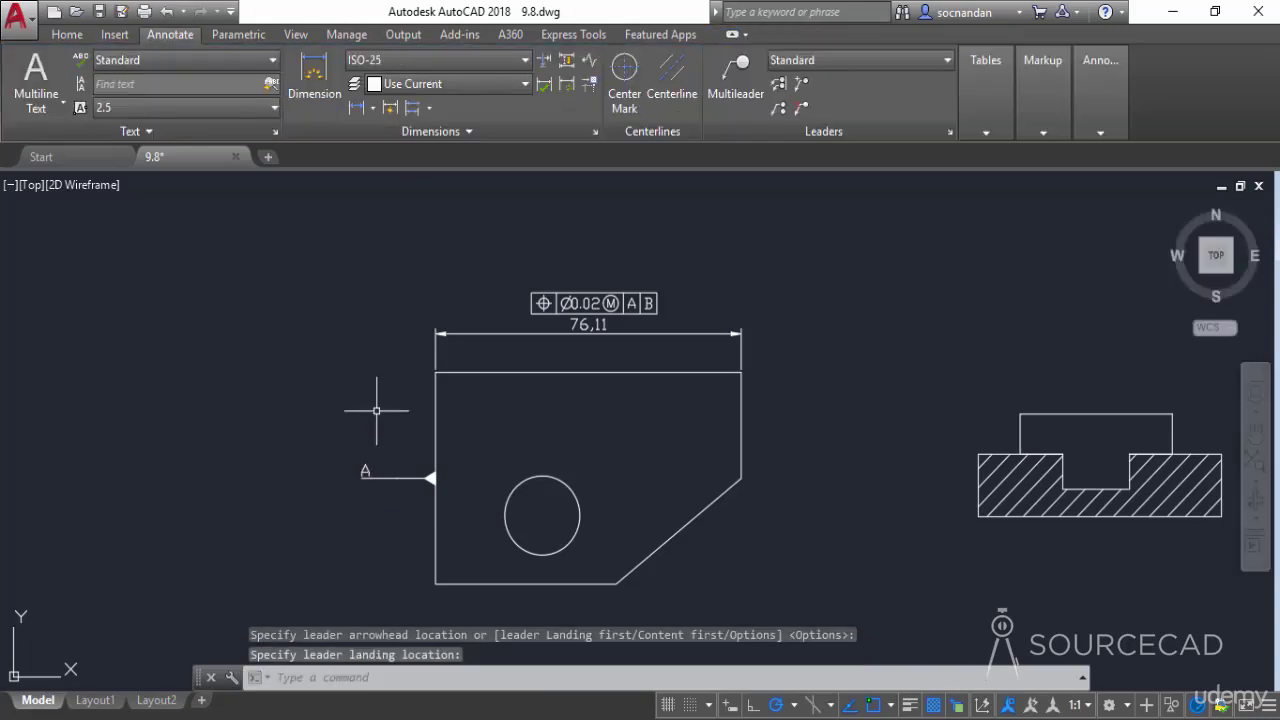
- Add a multileader labelled B pointing to the bottom edge's midpoint
left_click(736, 72)
middle_click_drag(639, 522, 670, 376)
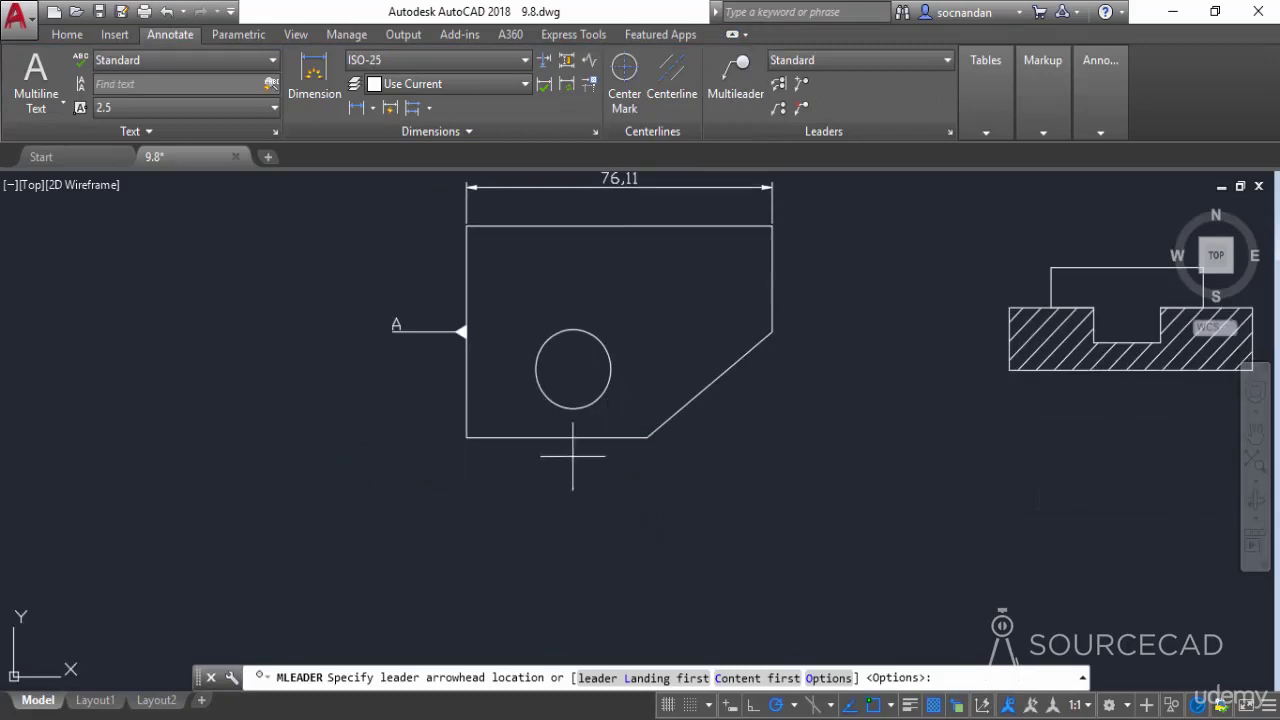
left_click(558, 437)
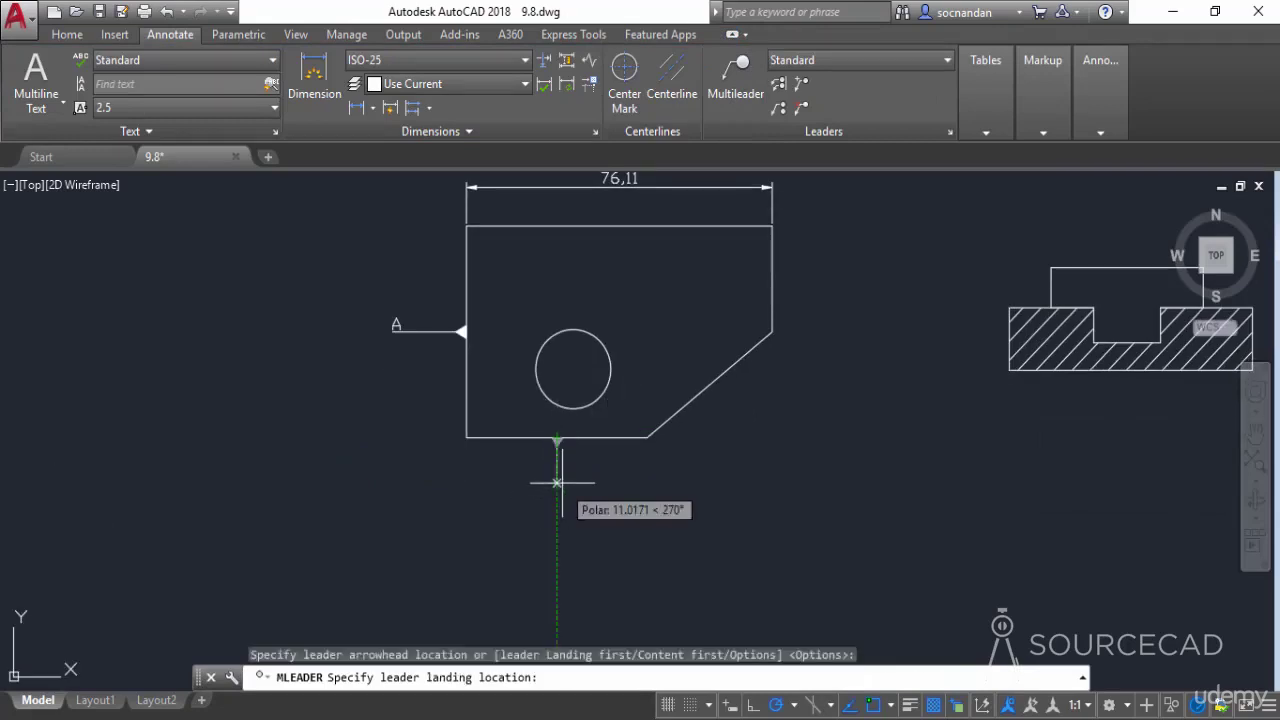
left_click(557, 483)
type("B")
left_click(610, 489)
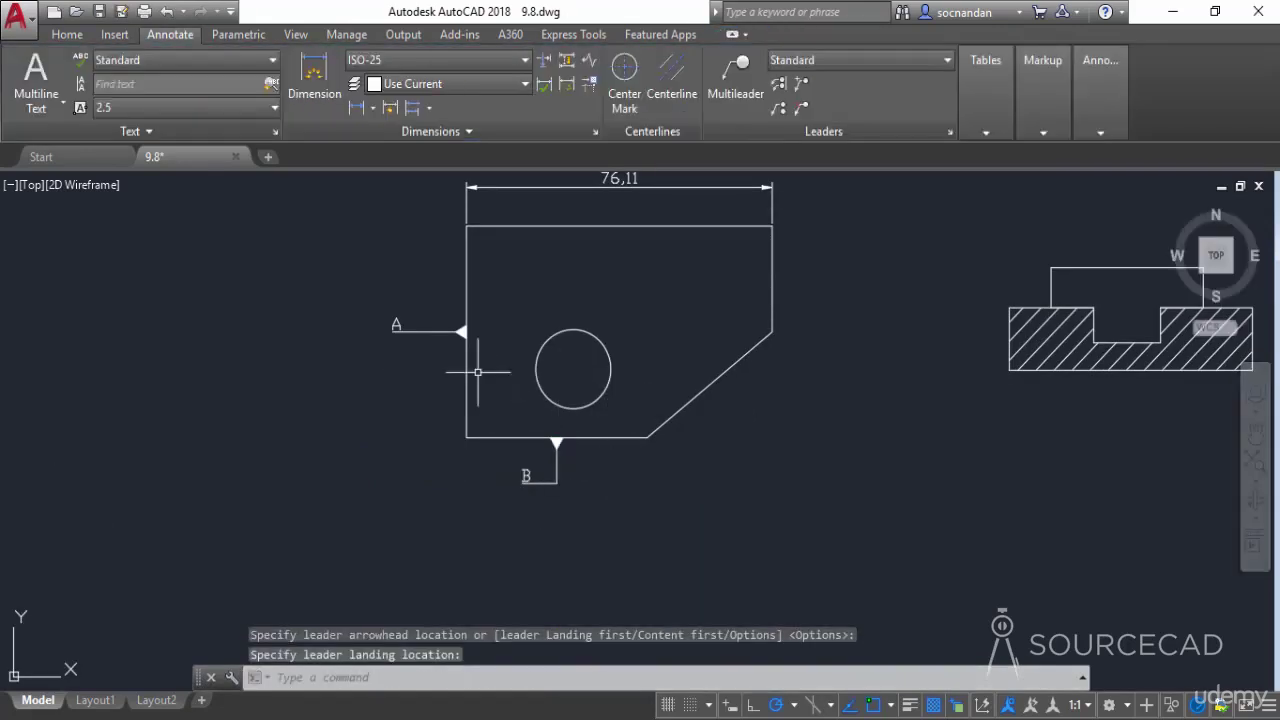
middle_click_drag(635, 395, 618, 481)
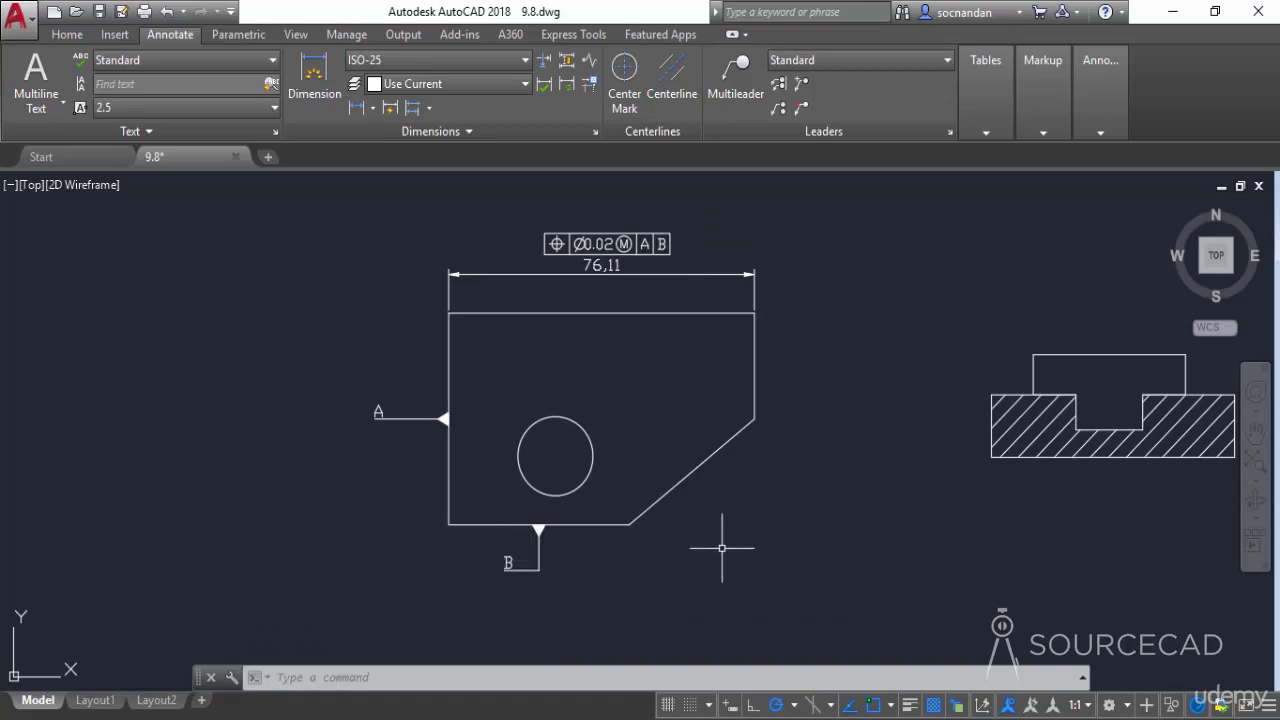
- Edit the position frame to give datum A a maximum material condition M modifier
double_click(670, 241)
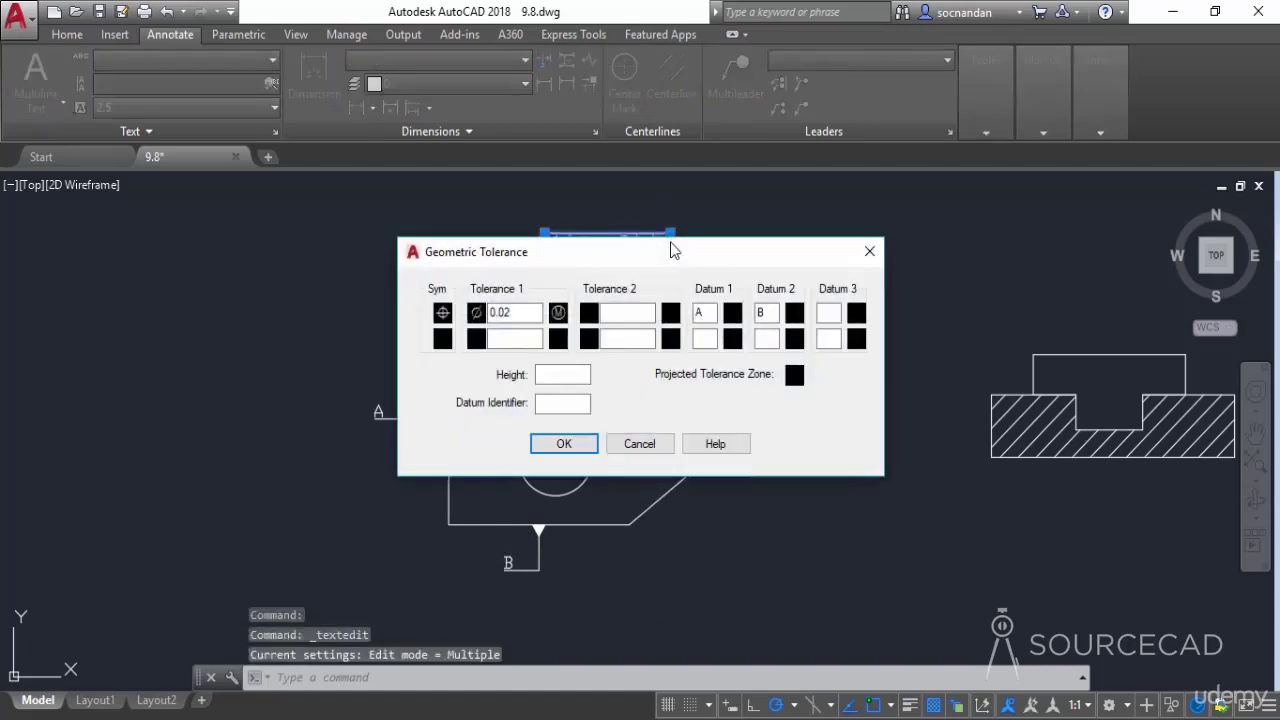
left_click_drag(670, 261, 674, 299)
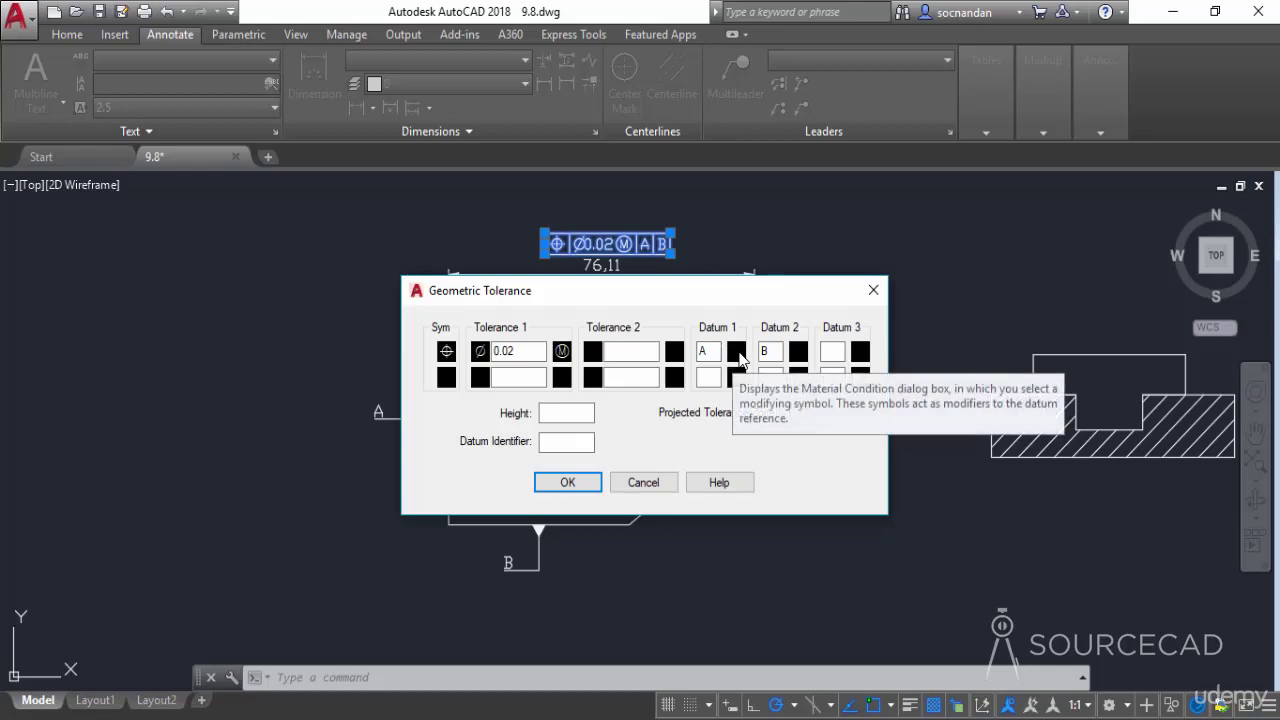
left_click(738, 354)
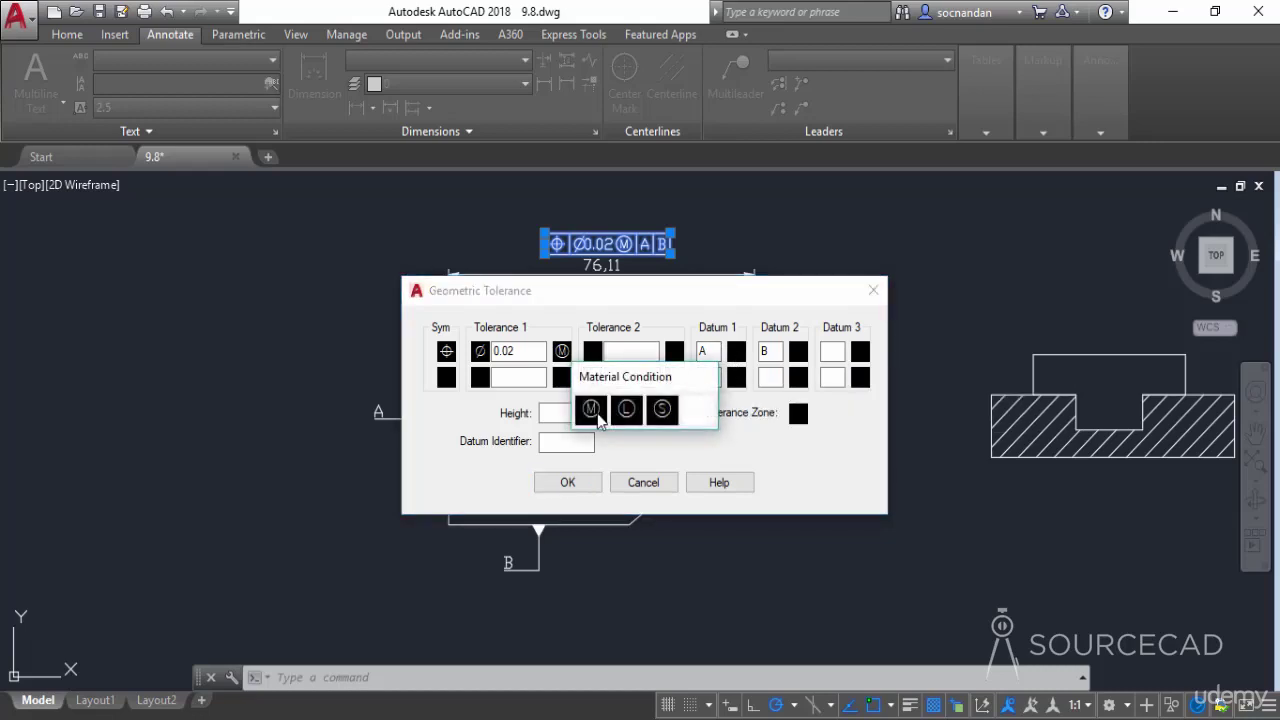
left_click(593, 411)
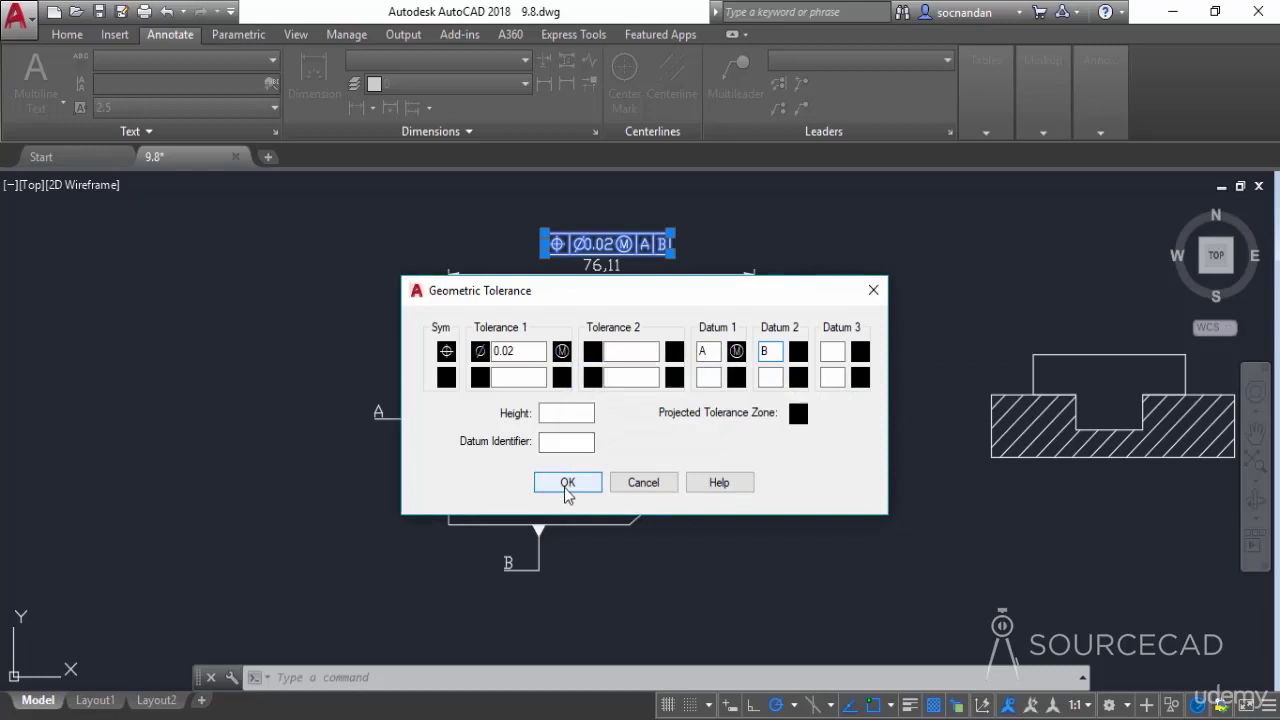
left_click(567, 483)
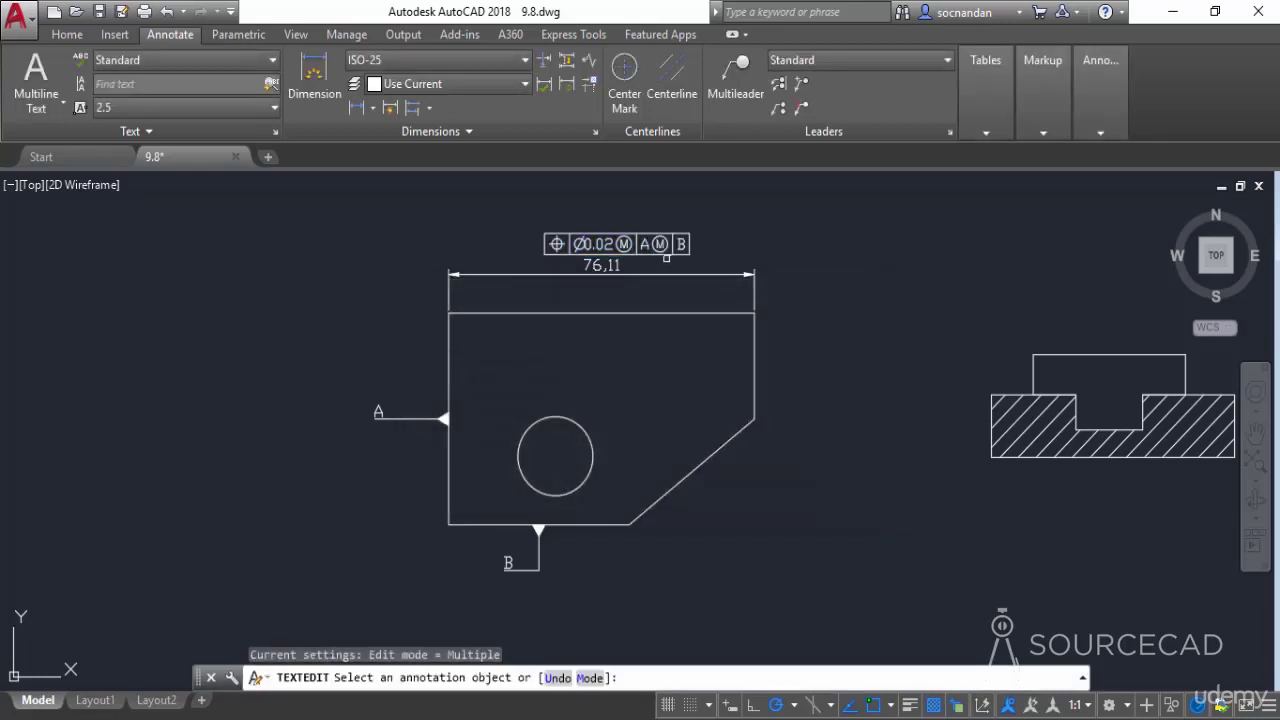
- End text editing, pan to the hatched section view, and expand the Dimensions panel
right_click(822, 423)
left_click(860, 436)
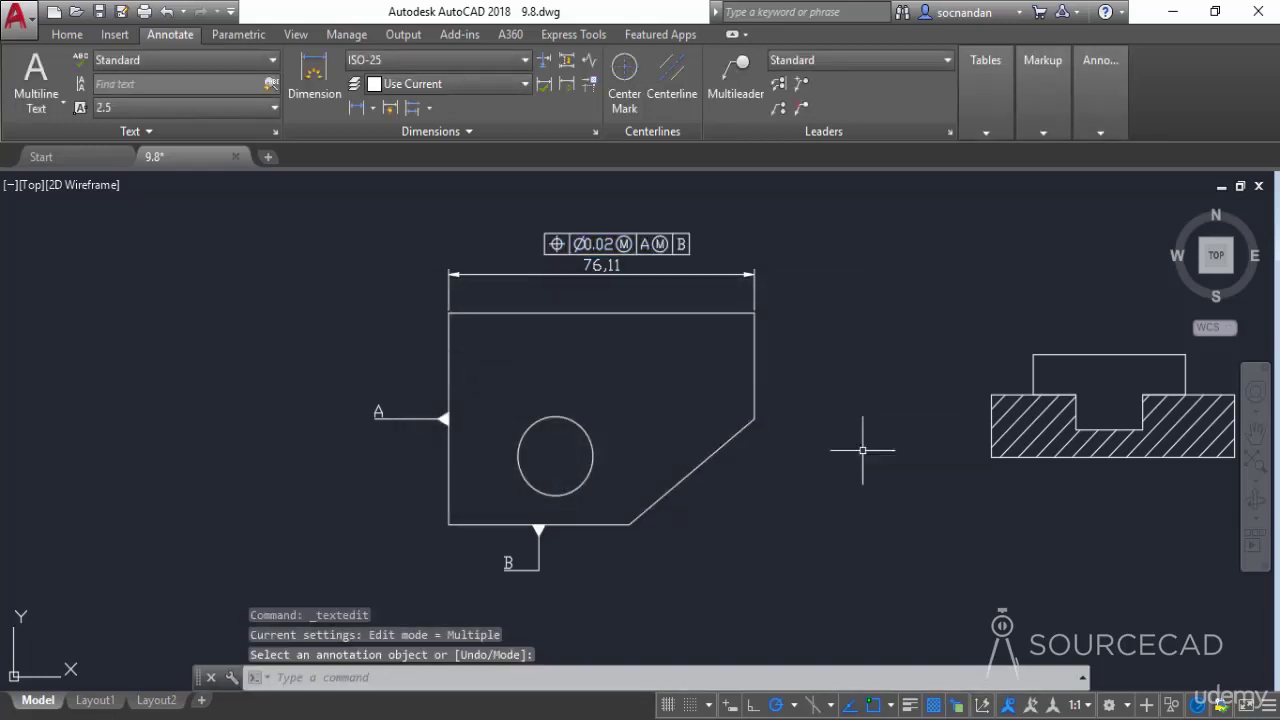
mouse_move(1089, 467)
middle_mouse_down()
mouse_move(834, 500)
mouse_move(640, 482)
middle_mouse_up()
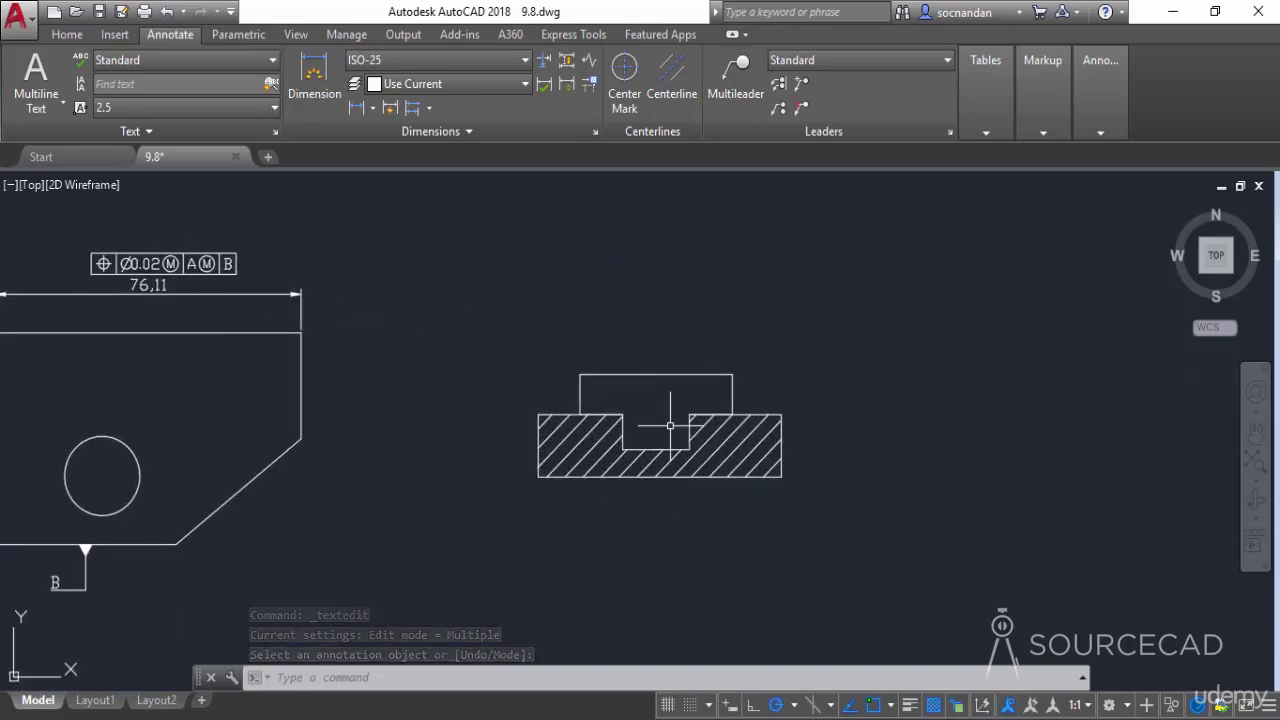
left_click(462, 132)
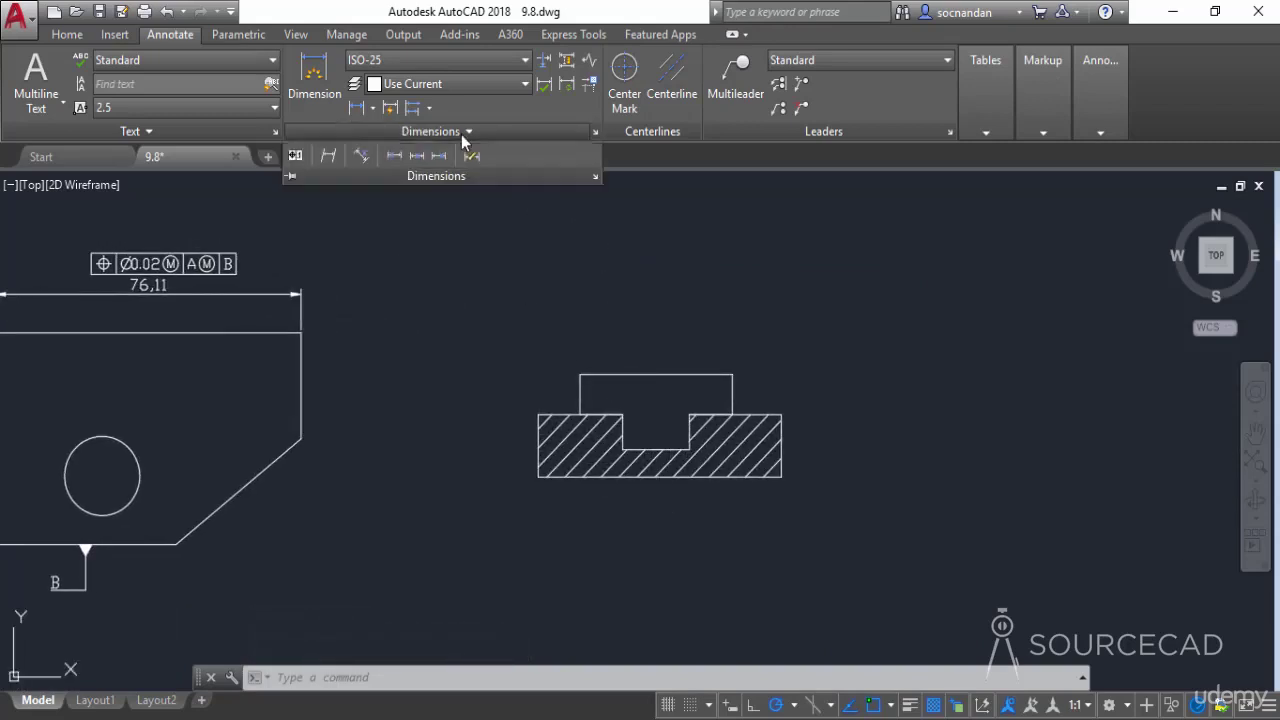
- Define a position frame with tolerance 0.01, datum A and a projected tolerance zone of height 10
left_click(295, 158)
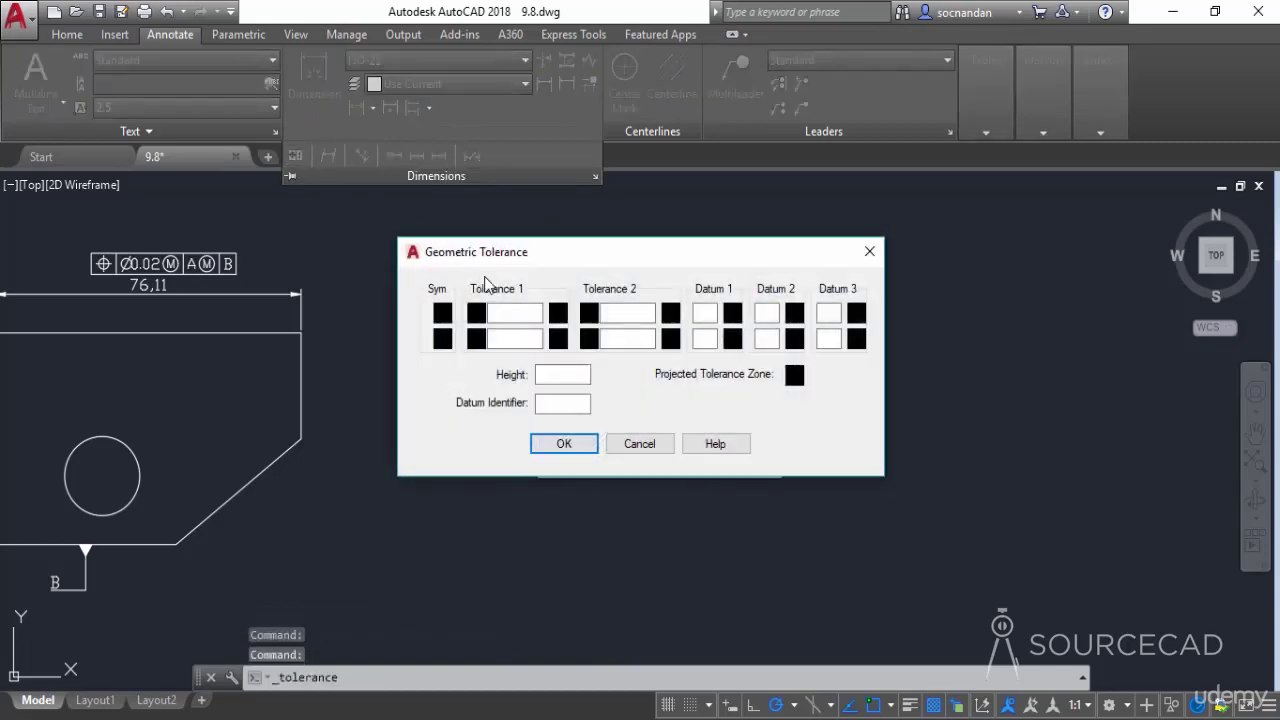
left_click(442, 315)
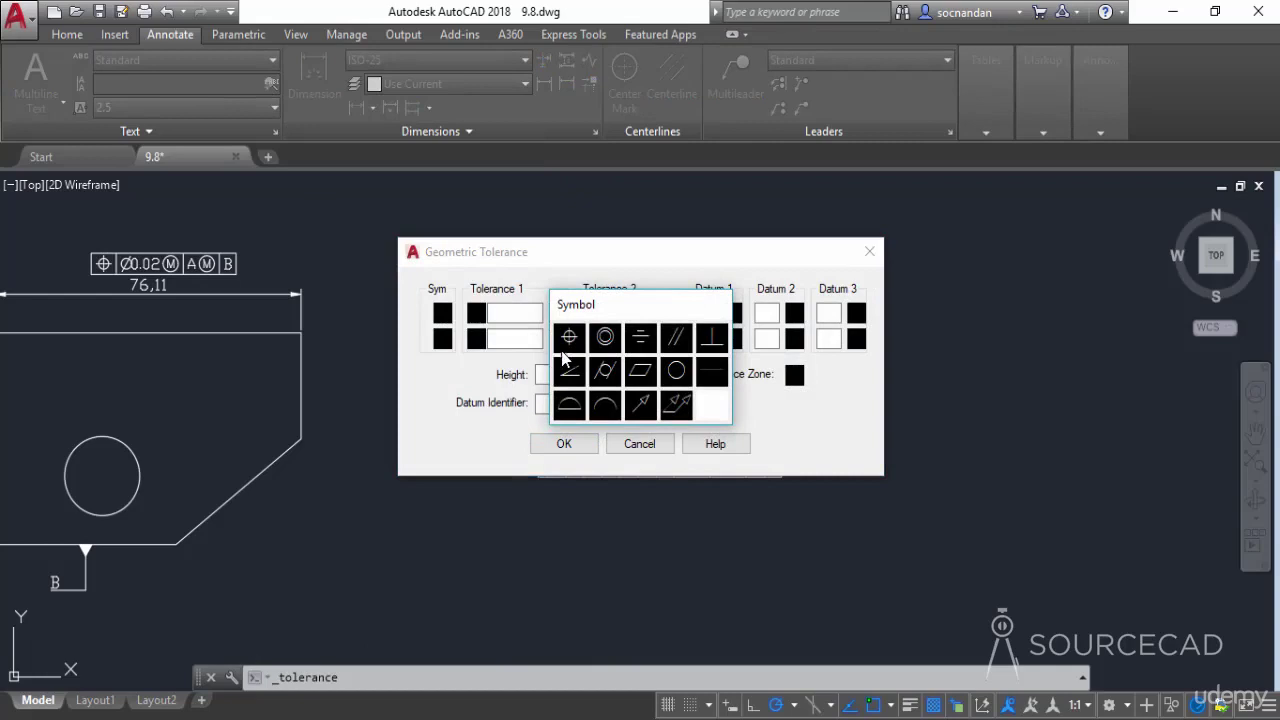
left_click(569, 338)
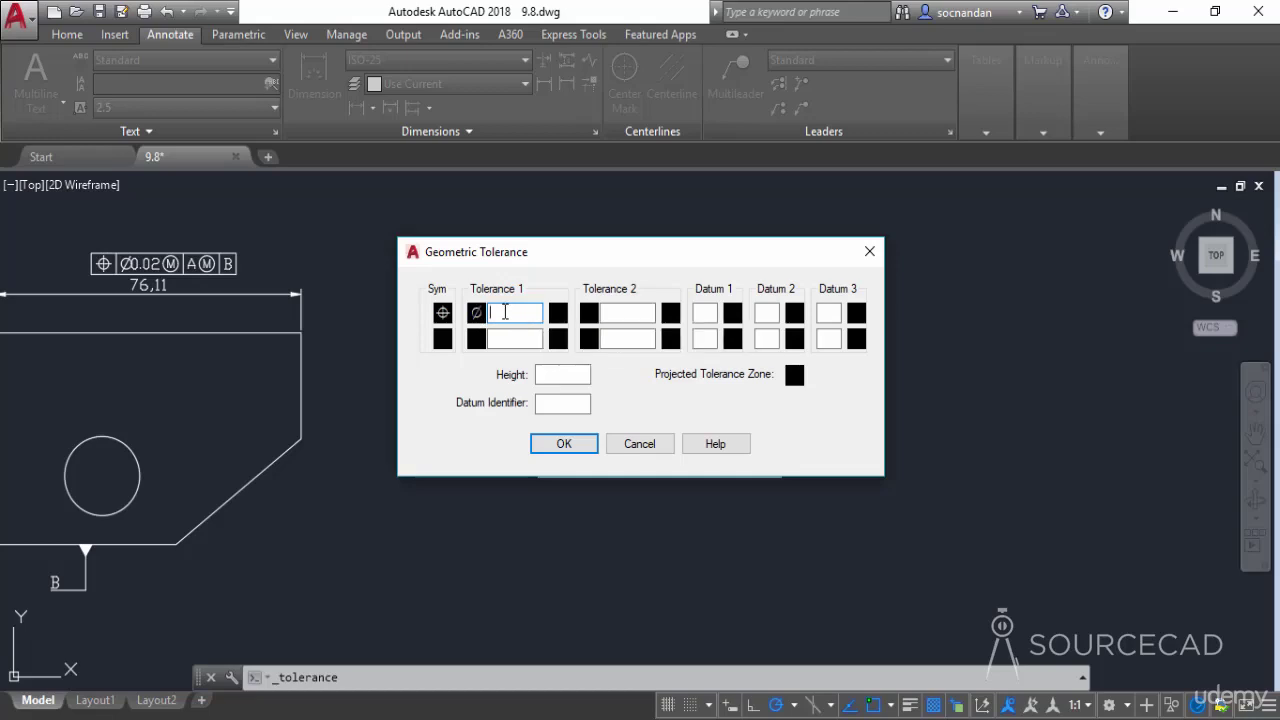
type("0.01")
left_click(708, 313)
type("A")
left_click(794, 377)
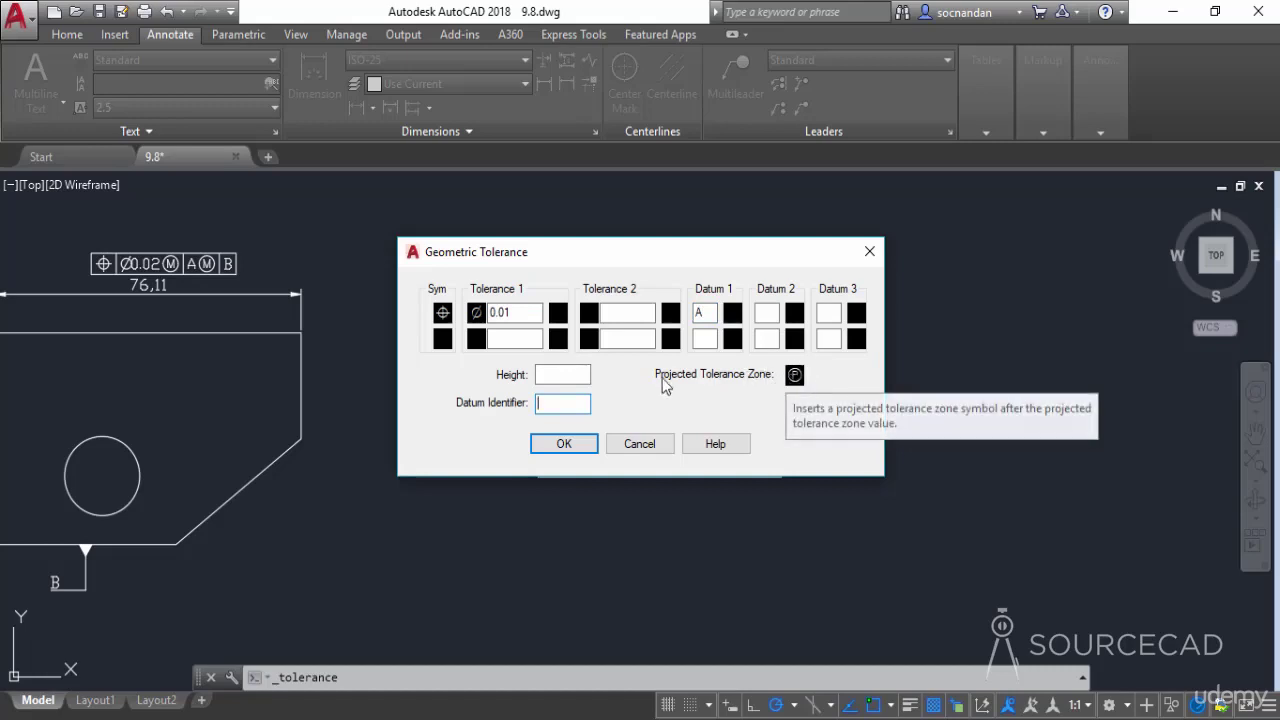
left_click(574, 372)
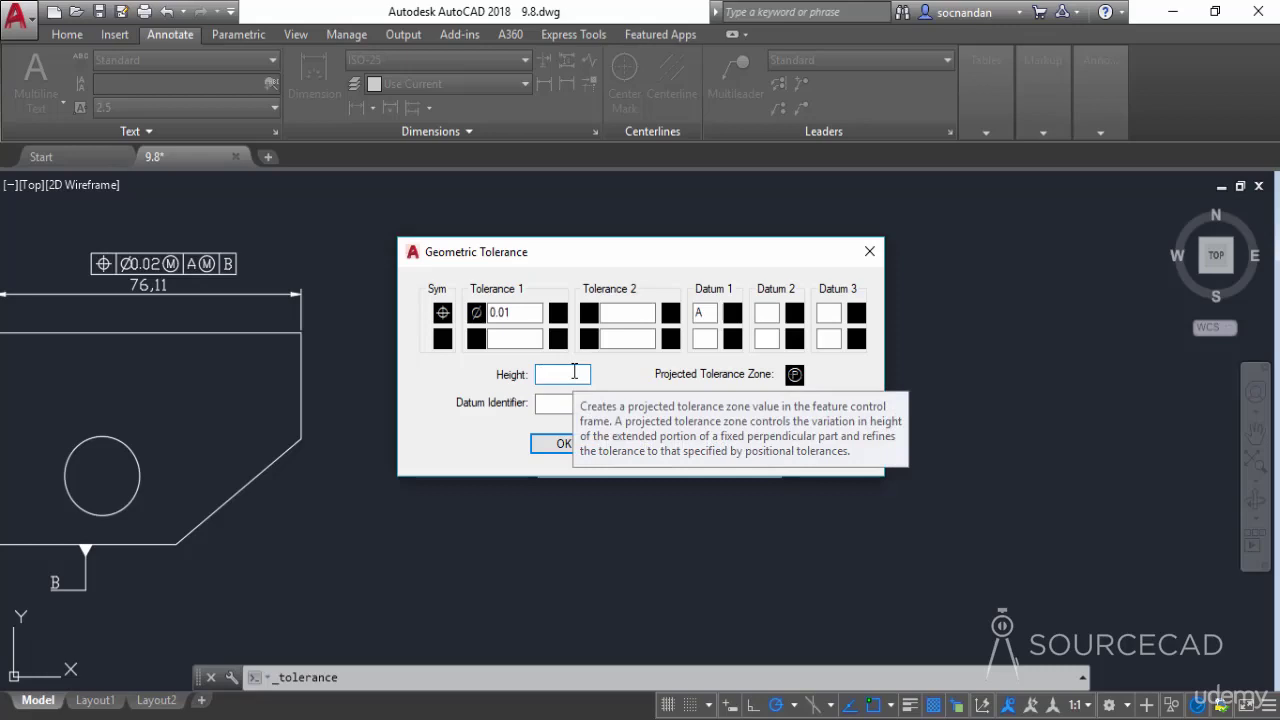
type("10")
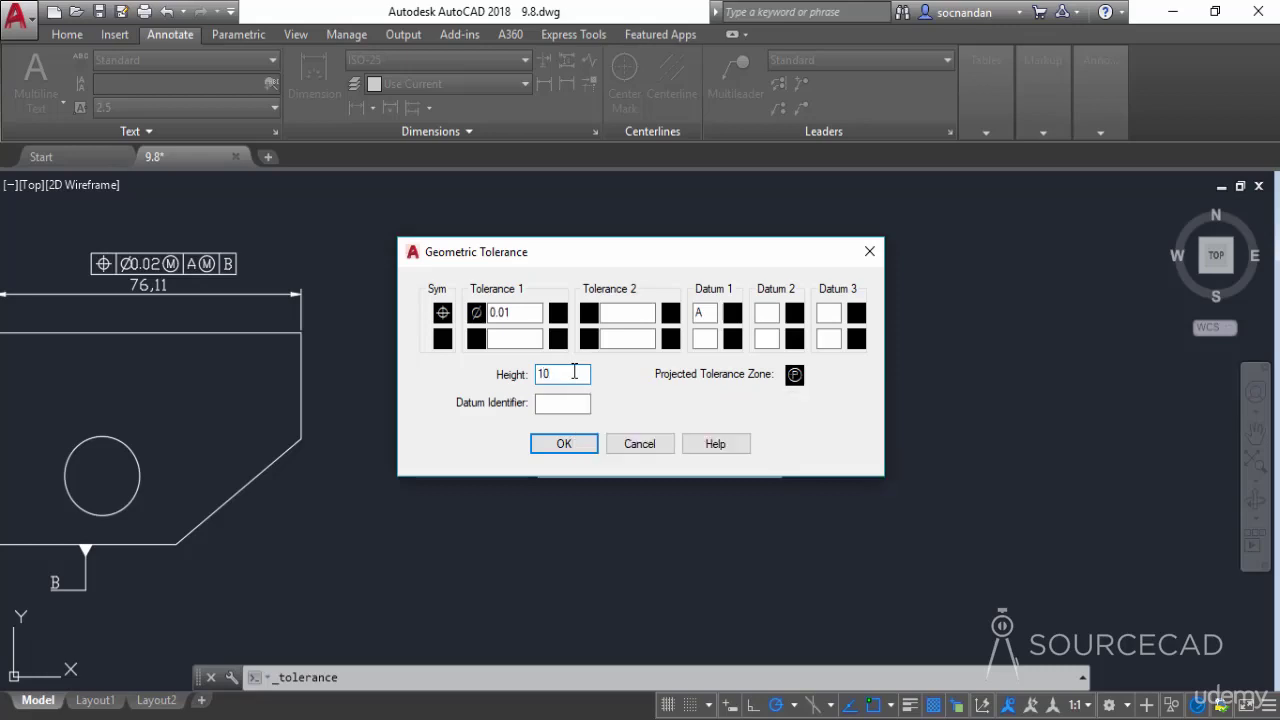
left_click(555, 440)
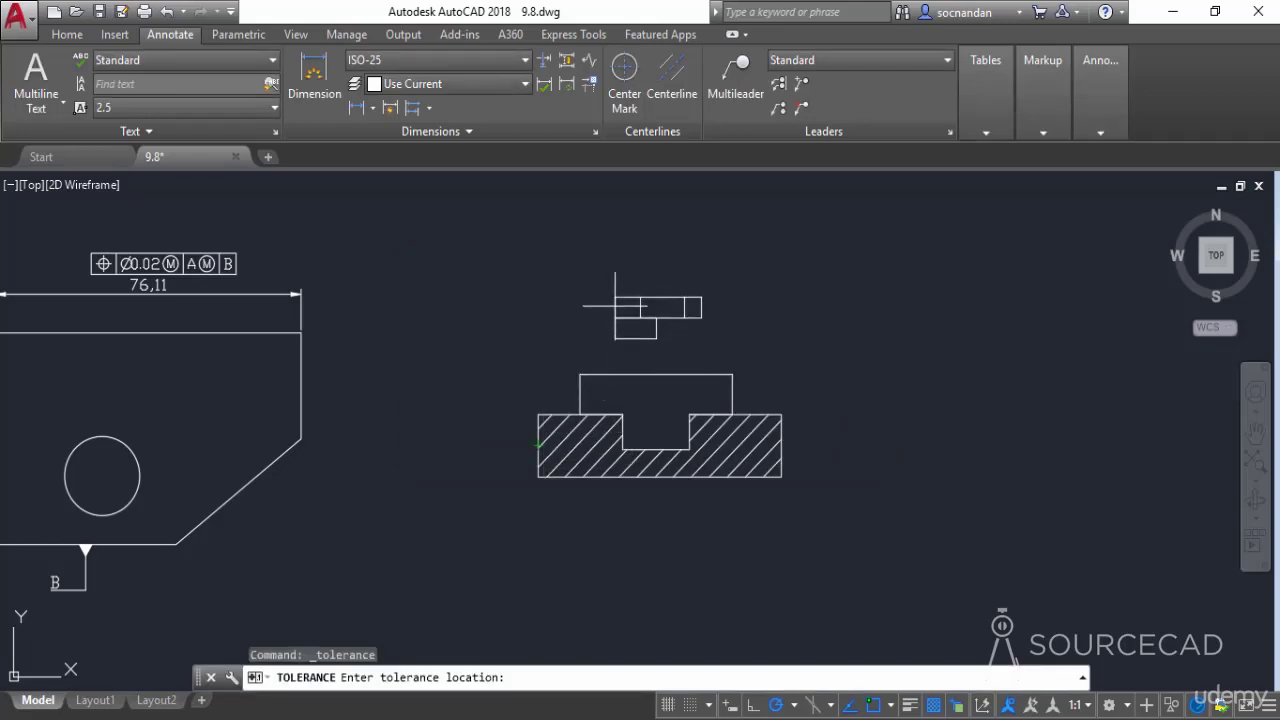
- Place the ⌀0.01 A projected-zone frame just above the section view
left_click(615, 305)
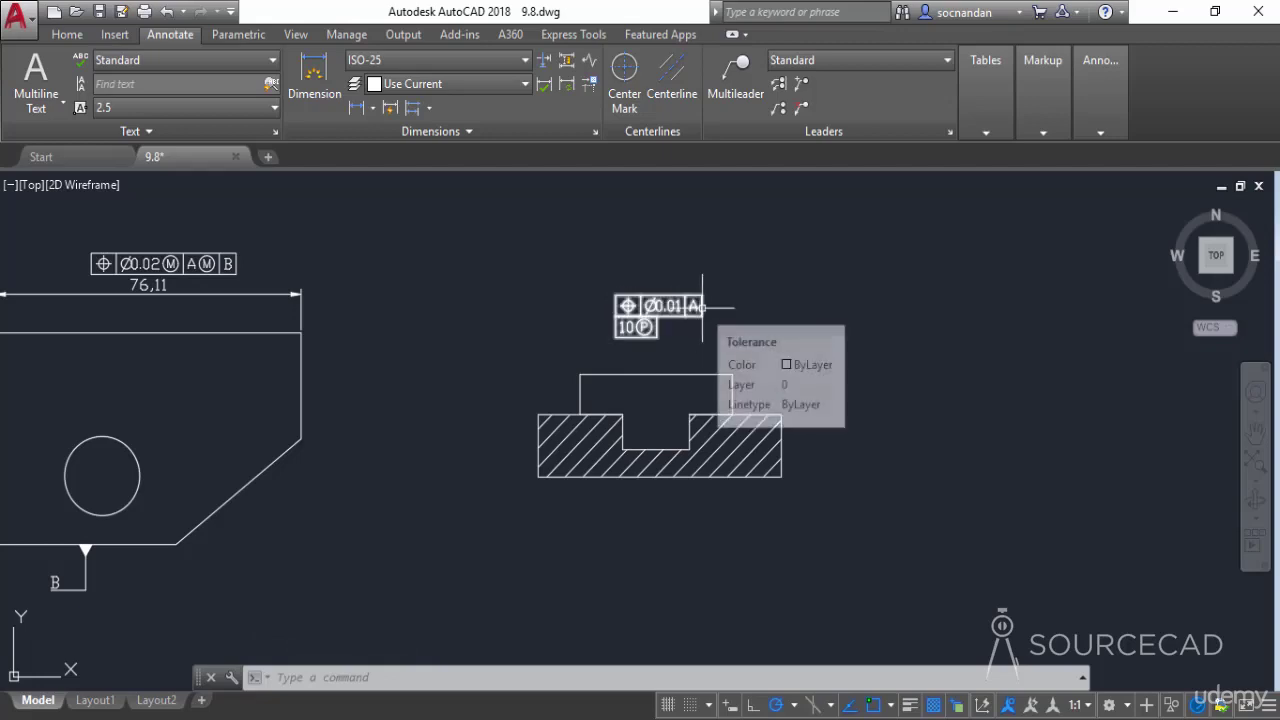
- Add a multileader labelled A from the hatched section's top-left edge, landing just above it
left_click(727, 95)
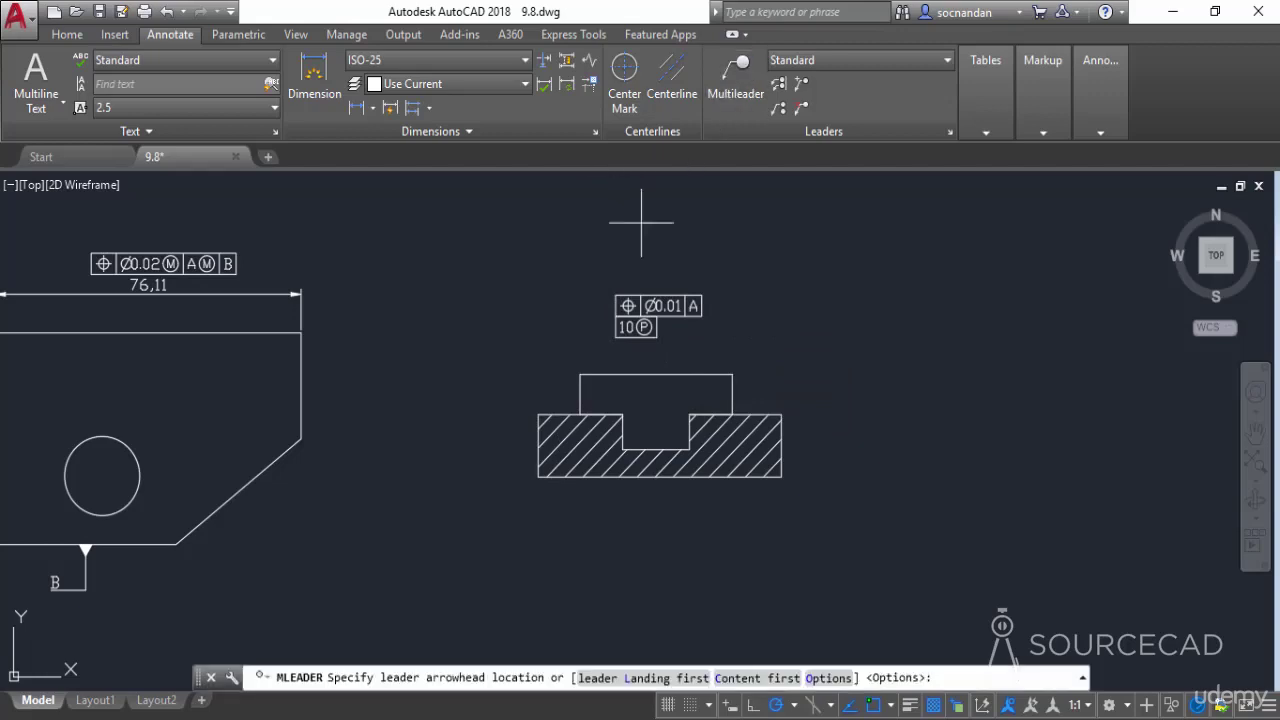
left_click(553, 413)
left_click(555, 372)
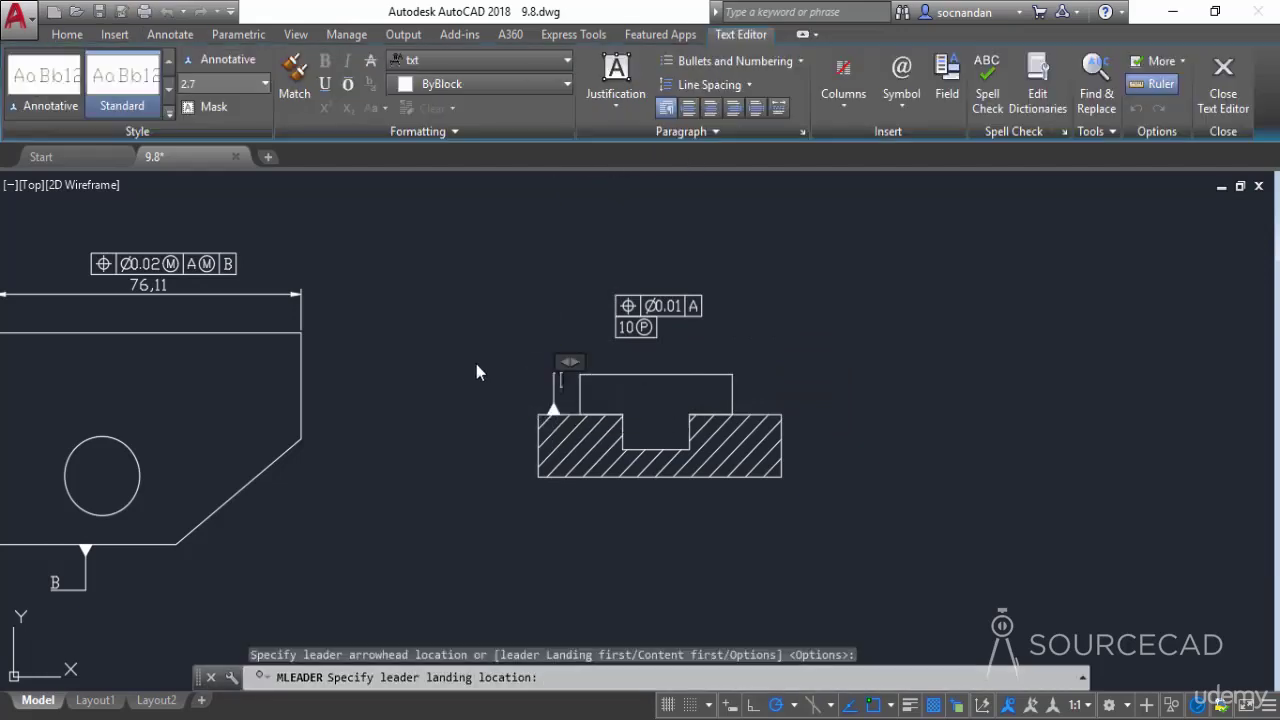
type("A")
left_click(476, 364)
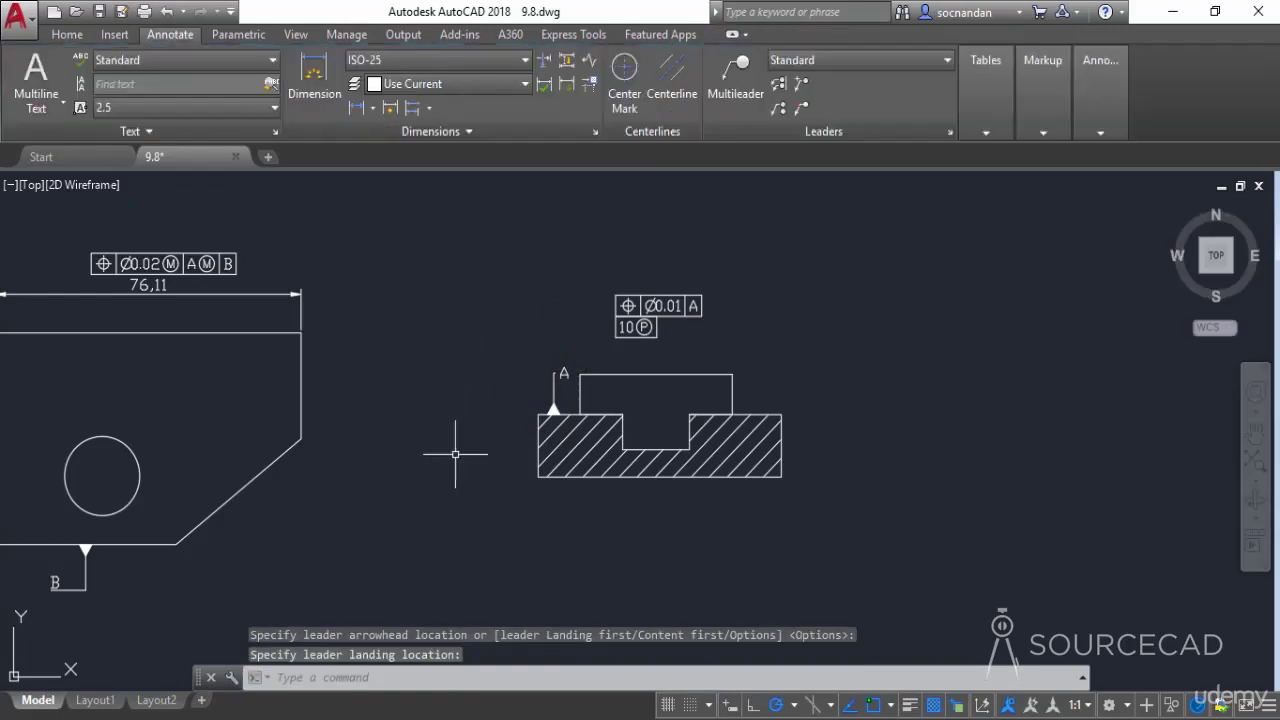